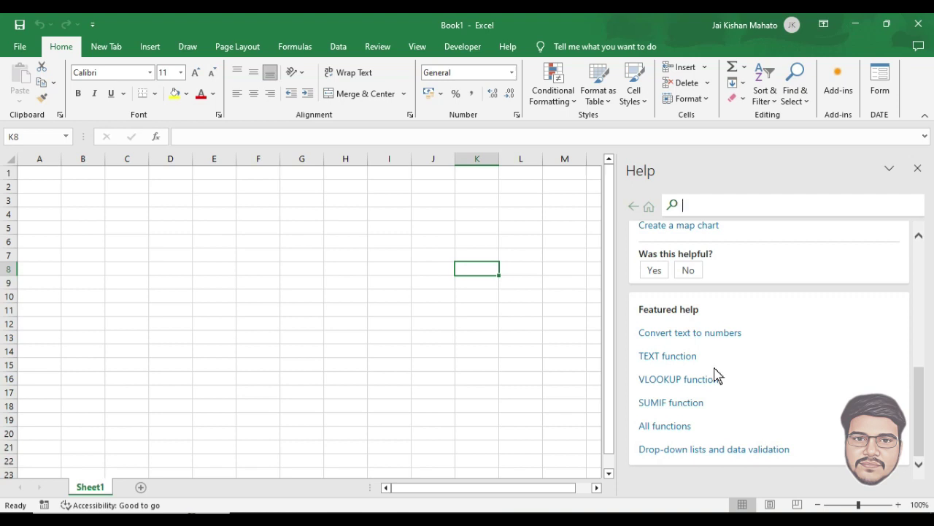
Step: Dismiss the Help pane so the blank Book1 Sheet1 grid is fully visible
{"action": "scroll", "coordinate": [730, 392], "scroll_direction": "up", "scroll_amount": 2}
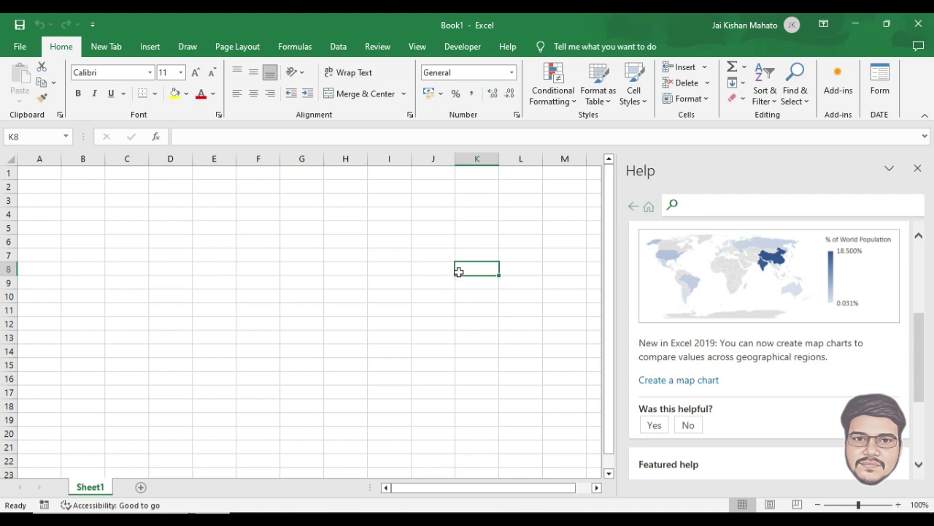
{"action": "key", "text": "Escape"}
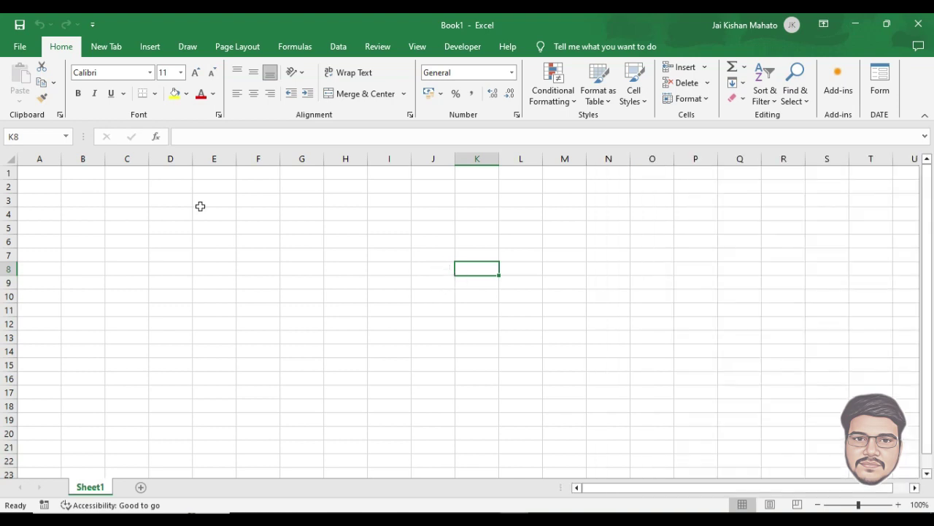
{"action": "left_click", "coordinate": [82, 188]}
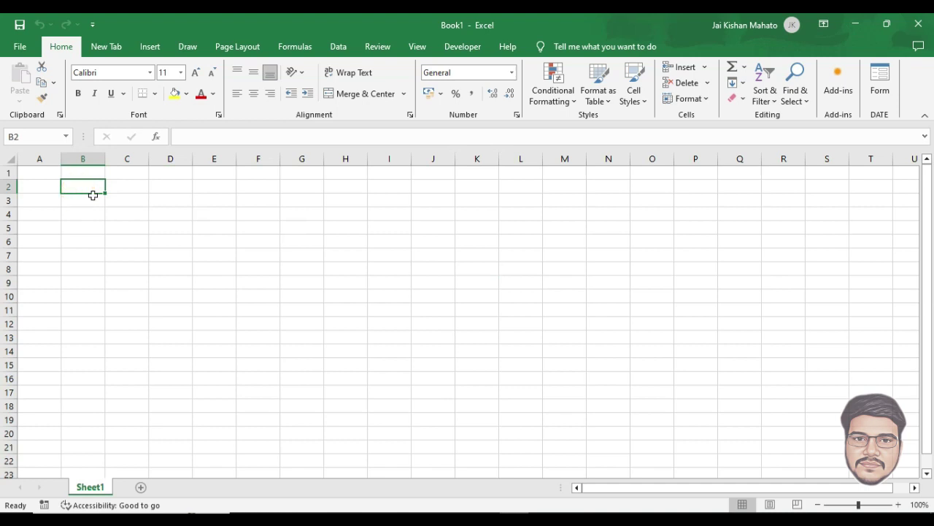
{"action": "type", "text": "jai"}
{"action": "key", "text": "Tab"}
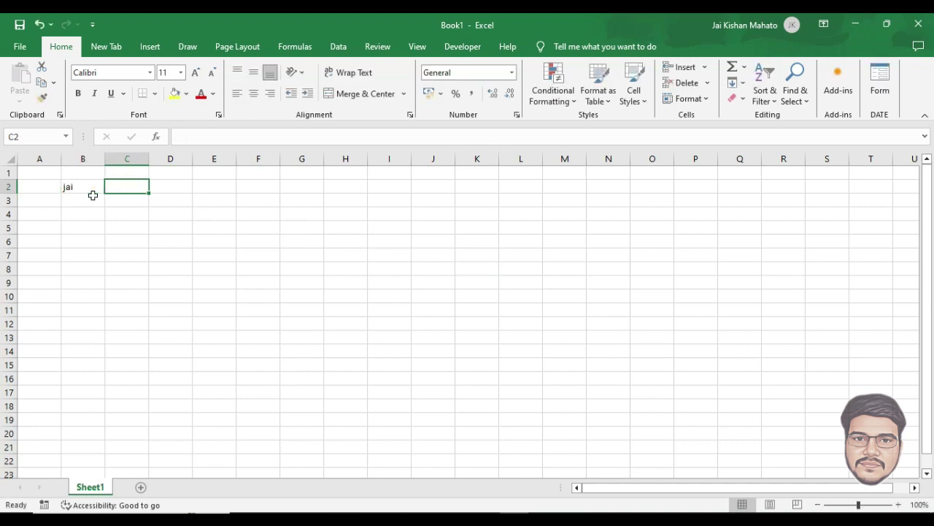
{"action": "type", "text": "akash"}
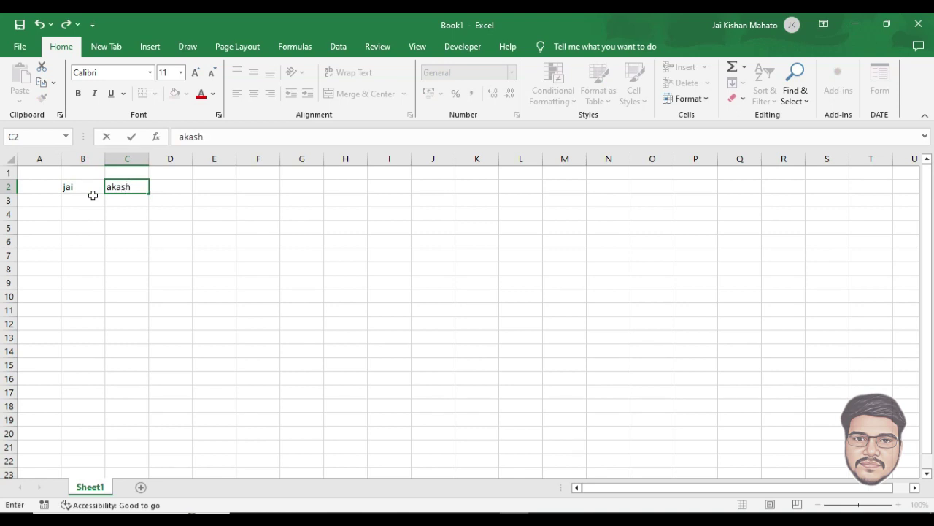
{"action": "key", "text": "Tab"}
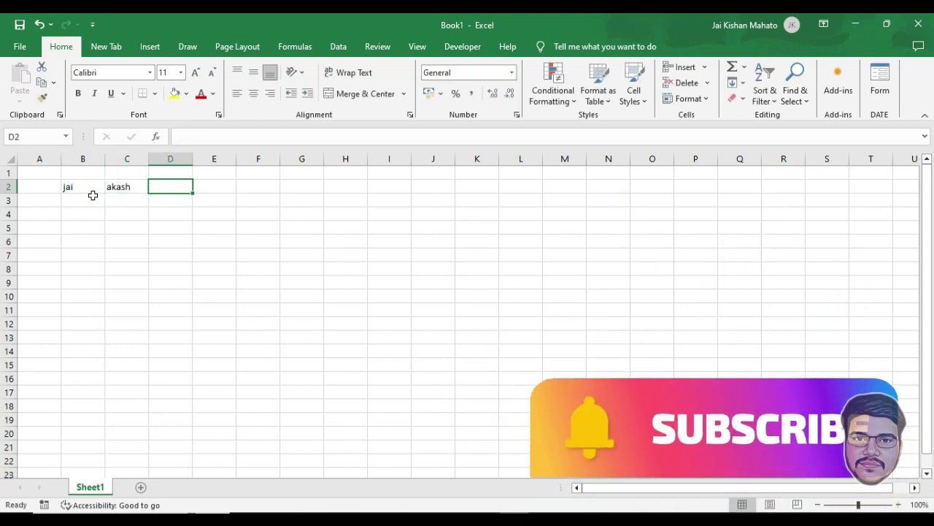
{"action": "key", "text": "Left"}
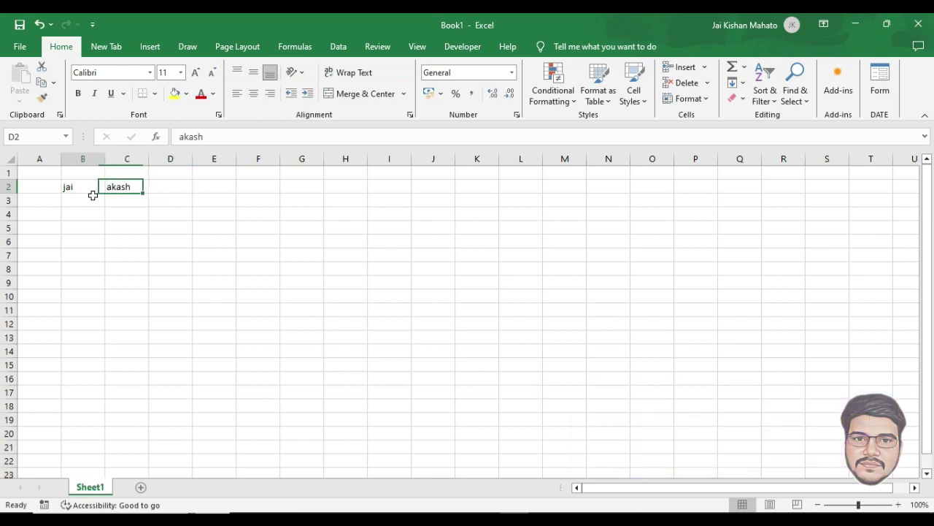
{"action": "key", "text": "Left"}
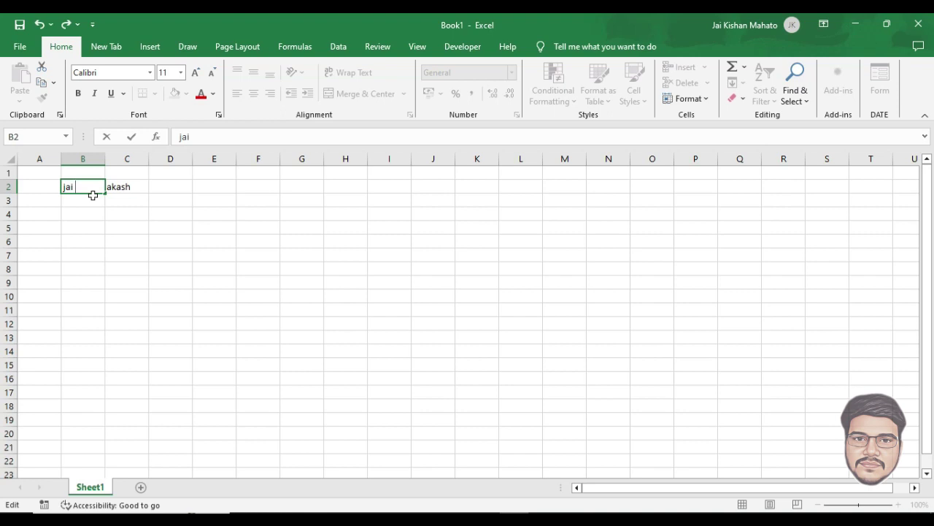
{"action": "type", "text": "info"}
{"action": "key", "text": "Tab"}
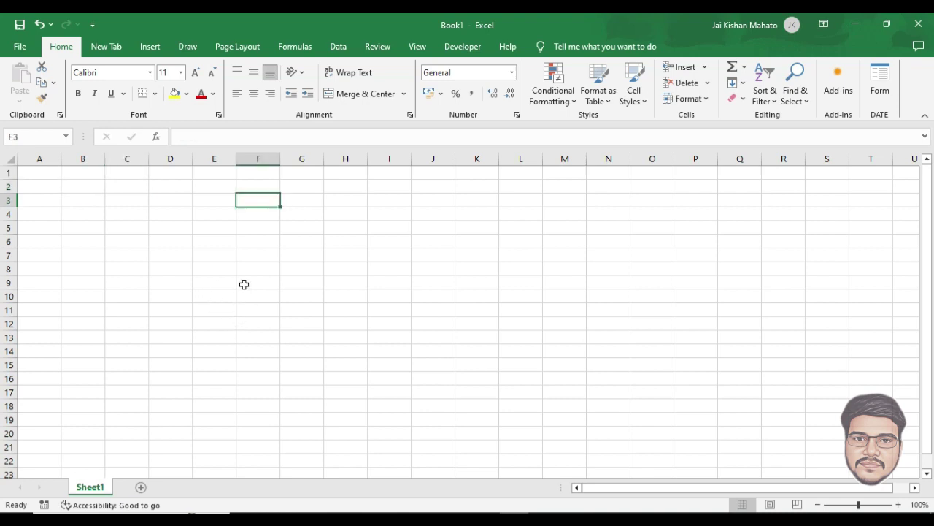
Step: Define the workbook-level name jaiinfo for the range F3:F9 on Sheet1
{"action": "left_click_drag", "start_coordinate": [255, 200], "coordinate": [261, 280]}
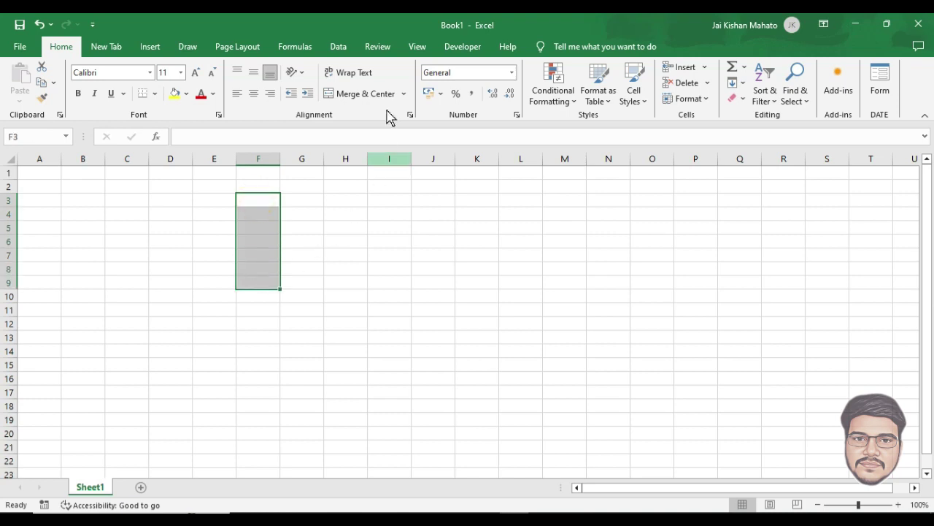
{"action": "left_click", "coordinate": [295, 48]}
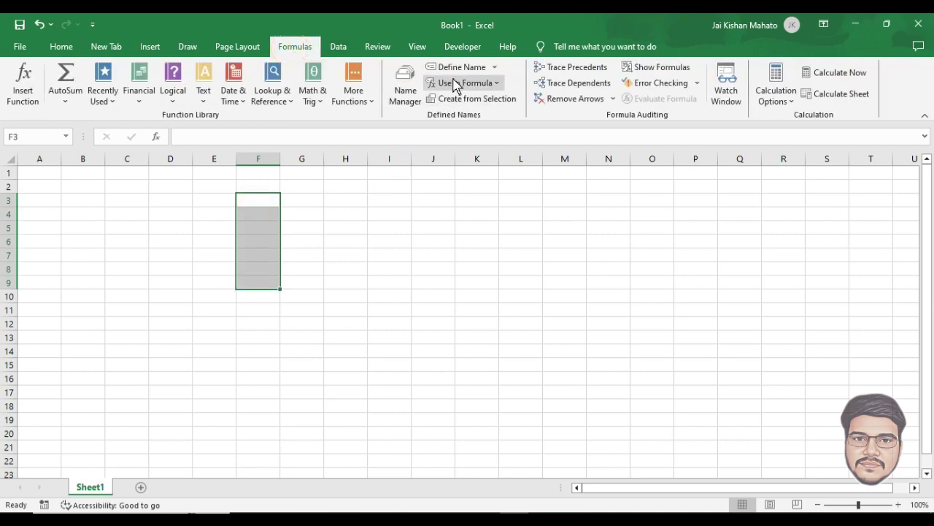
{"action": "left_click", "coordinate": [459, 68]}
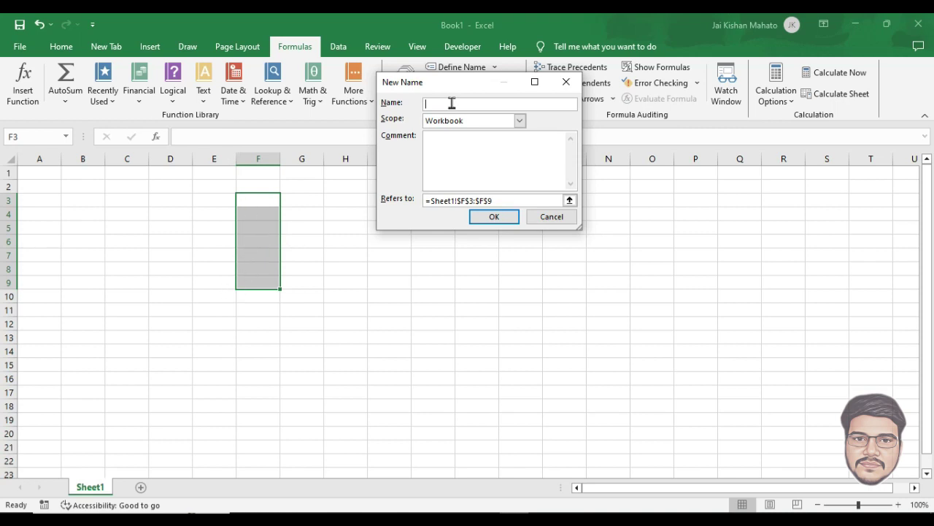
{"action": "left_click", "coordinate": [453, 103]}
{"action": "type", "text": "info"}
{"action": "left_click", "coordinate": [496, 217]}
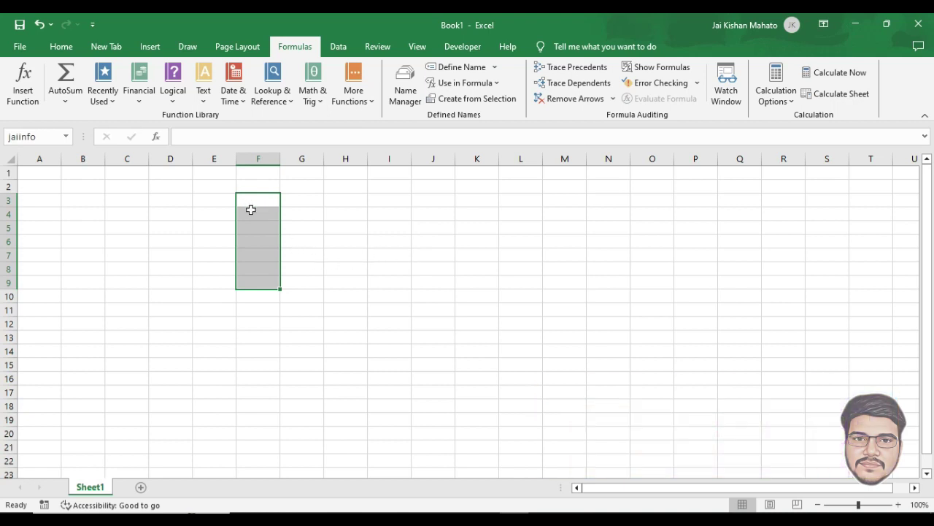
Step: Enter the numbers 23, 22, 12, 8, 2.5 and 23 into F3:F8
{"action": "type", "text": "2"}
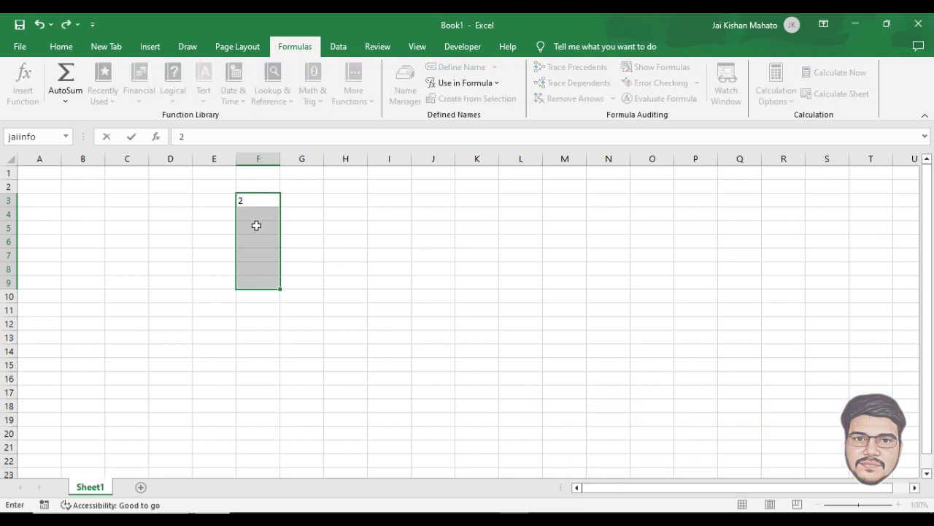
{"action": "type", "text": "3"}
{"action": "left_click", "coordinate": [265, 213]}
{"action": "type", "text": "2"}
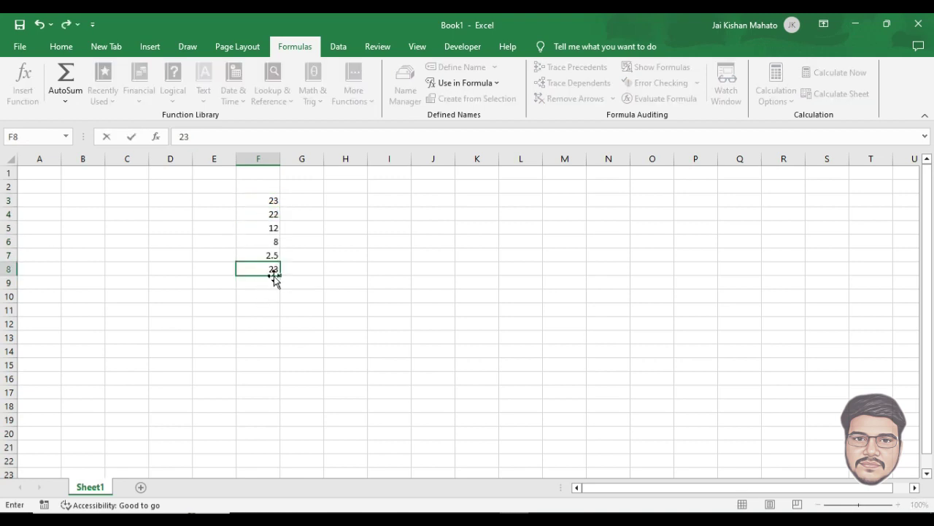
Step: Put the formula =SUM(jaiinfo) in H4 to total the range as 90.5
{"action": "left_click", "coordinate": [355, 217]}
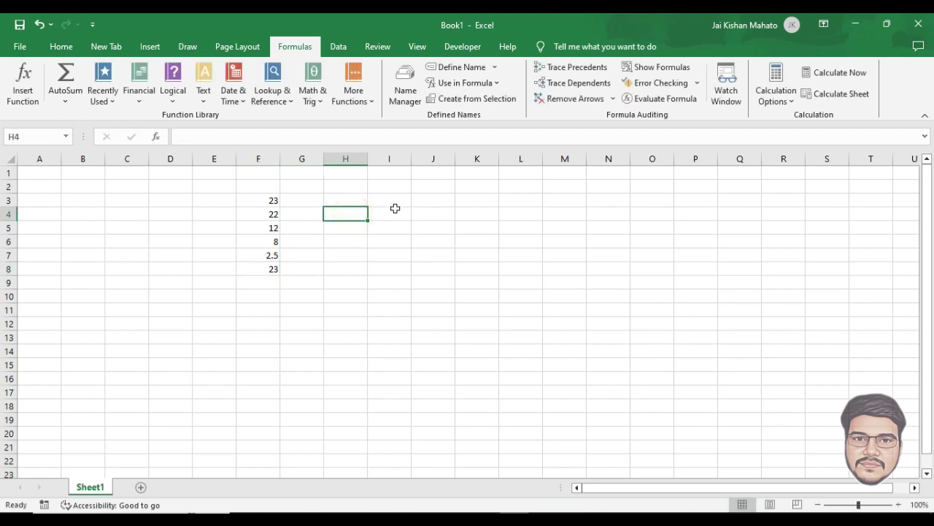
{"action": "type", "text": "=SUM("}
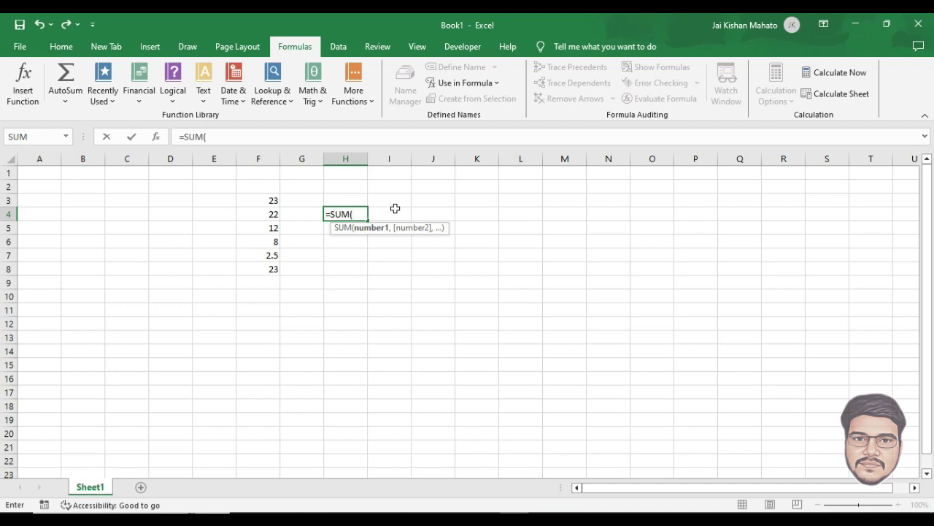
{"action": "type", "text": "jaiinf"}
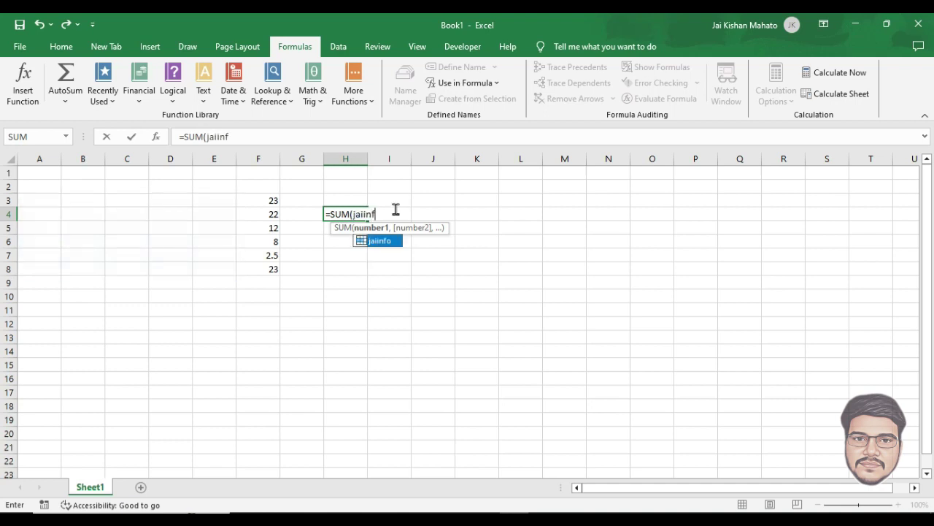
{"action": "type", "text": "o"}
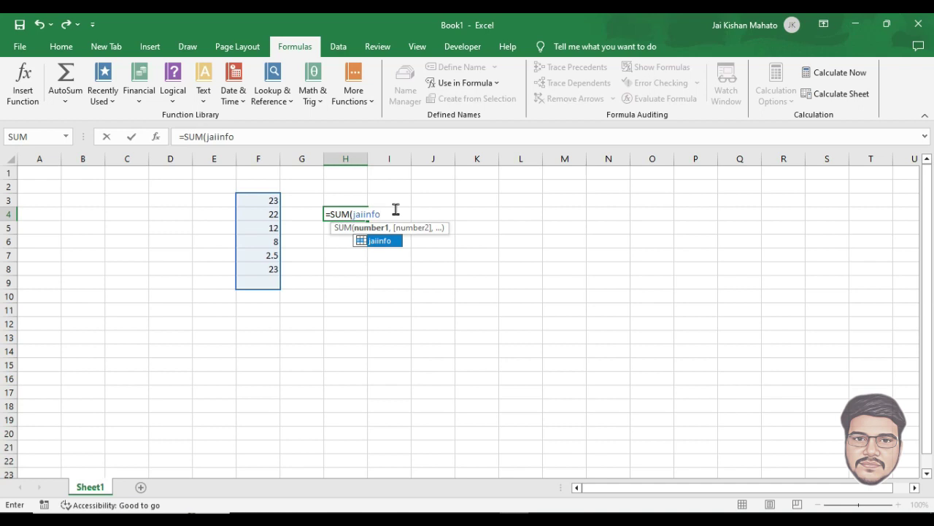
{"action": "type", "text": ")"}
{"action": "key", "text": "Return"}
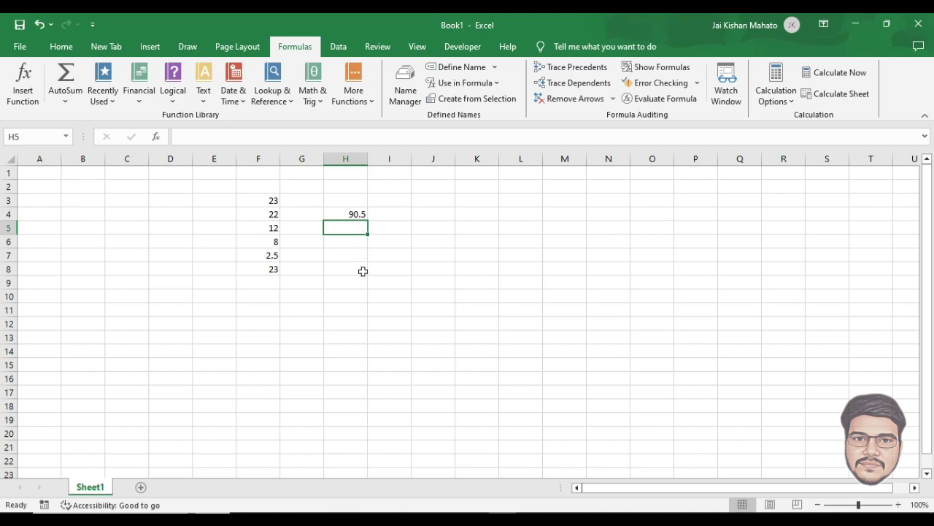
{"action": "key", "text": "F3"}
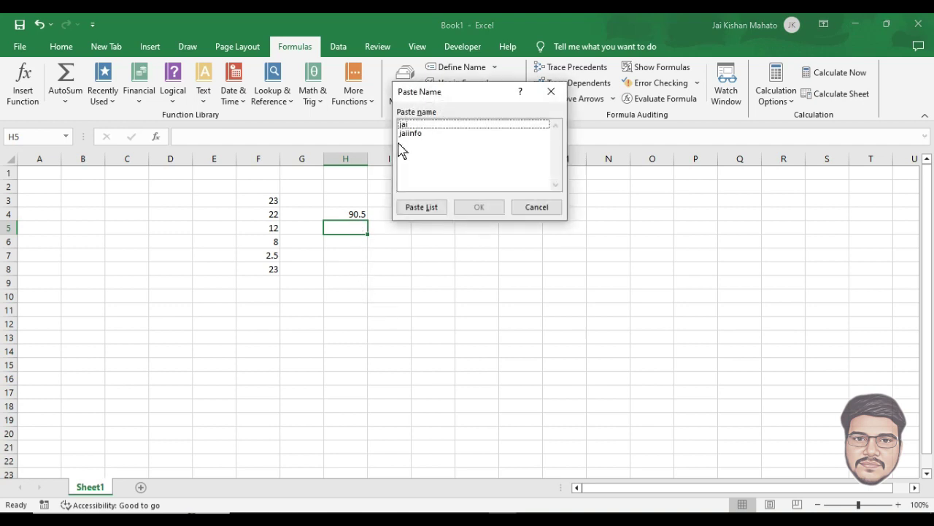
{"action": "left_click", "coordinate": [418, 128]}
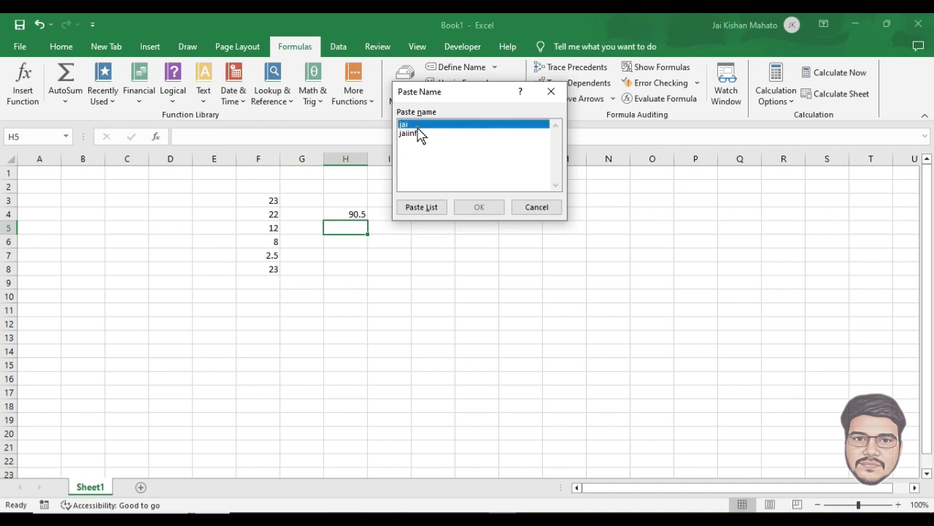
{"action": "left_click", "coordinate": [420, 133]}
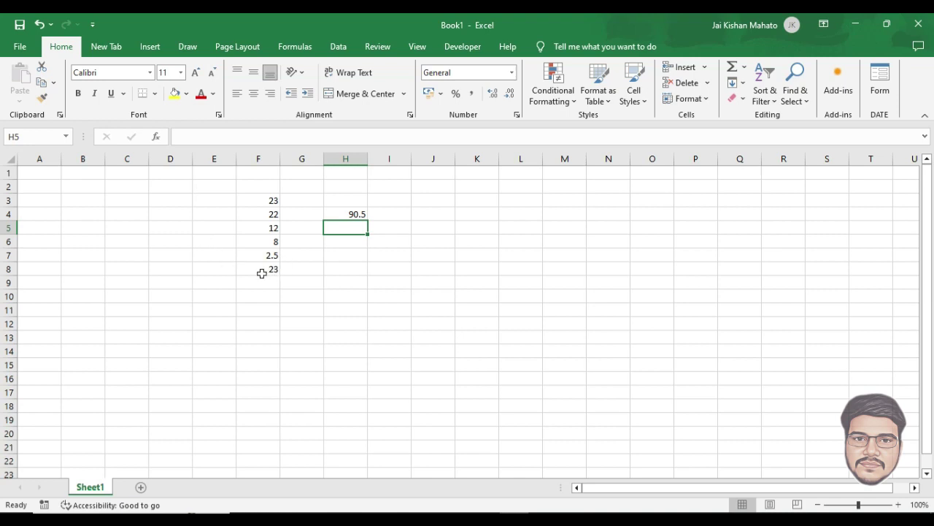
Step: Make the 23 in F3 bold and increase its font size
{"action": "left_click", "coordinate": [271, 201]}
{"action": "left_click", "coordinate": [78, 93]}
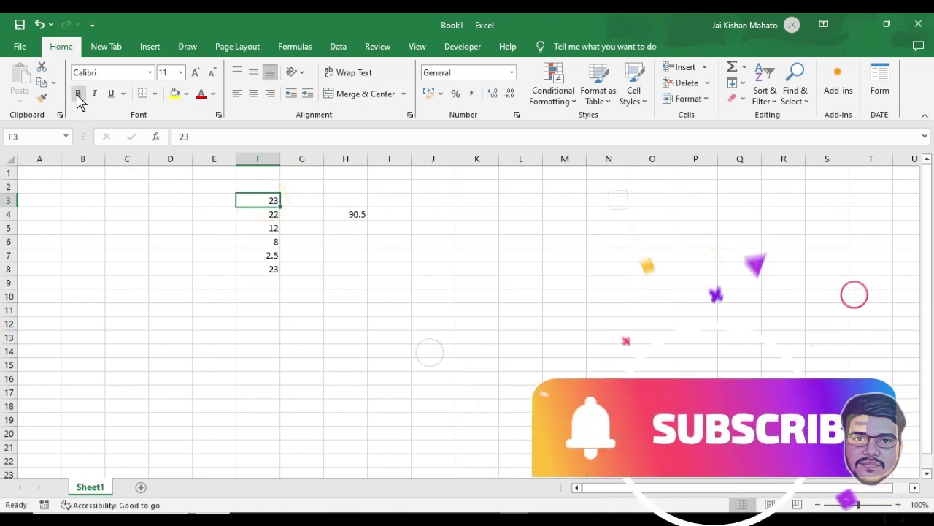
{"action": "left_click", "coordinate": [196, 73]}
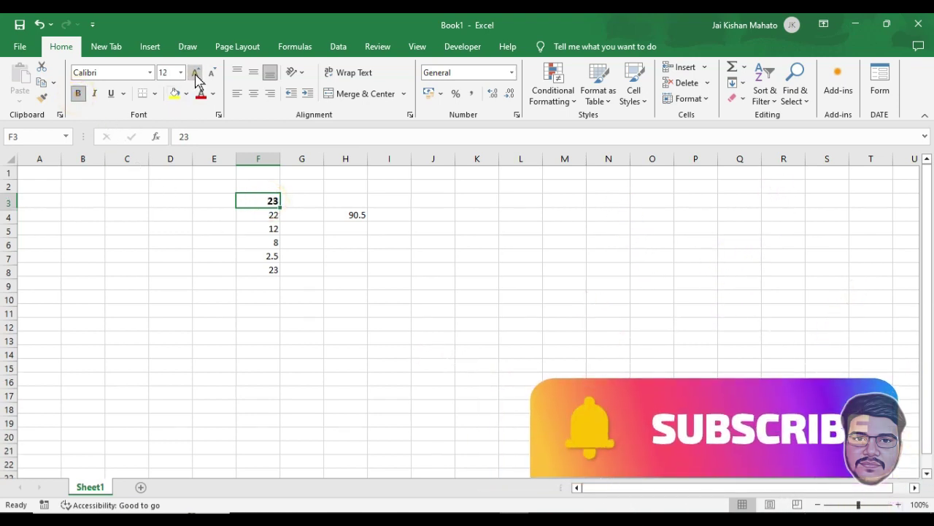
{"action": "left_click", "coordinate": [195, 73]}
{"action": "left_click", "coordinate": [196, 73]}
{"action": "left_click", "coordinate": [196, 73]}
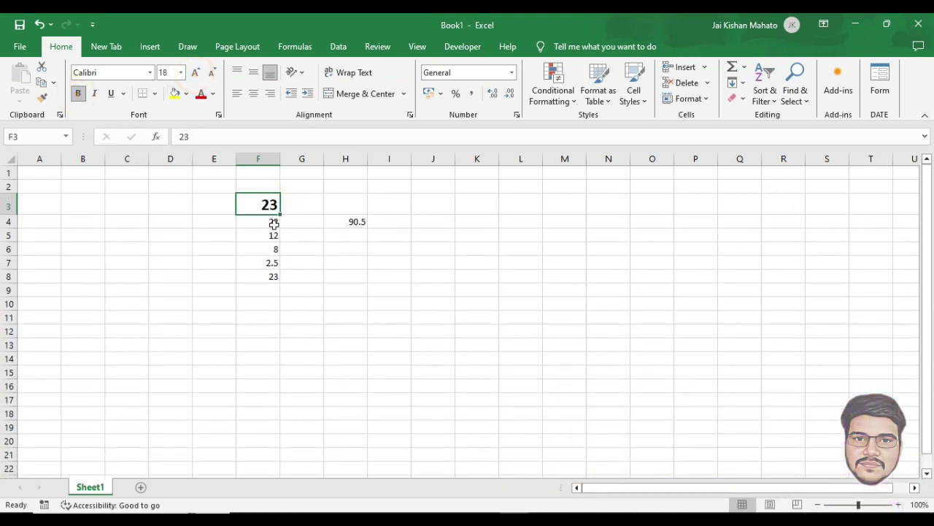
Step: Enlarge the 90.5 total in H4 to font size 18
{"action": "left_click", "coordinate": [355, 221]}
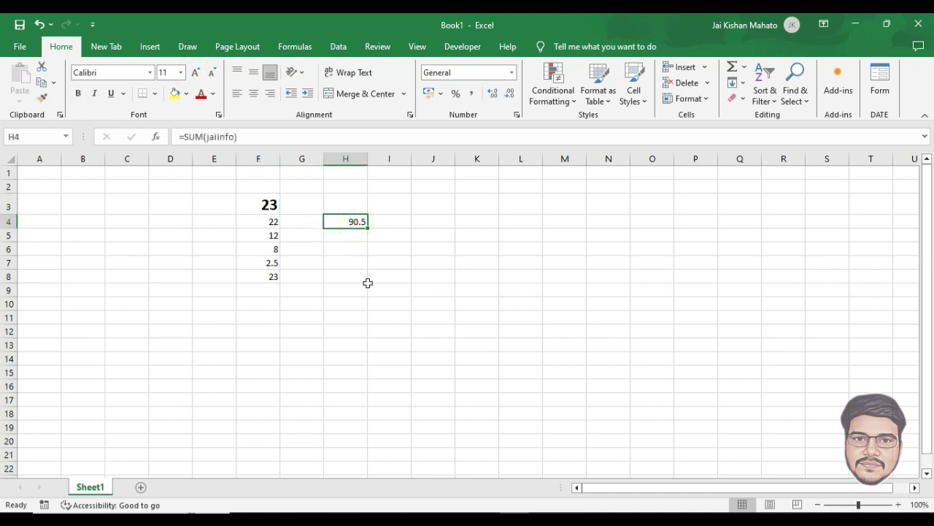
{"action": "key", "text": "F4"}
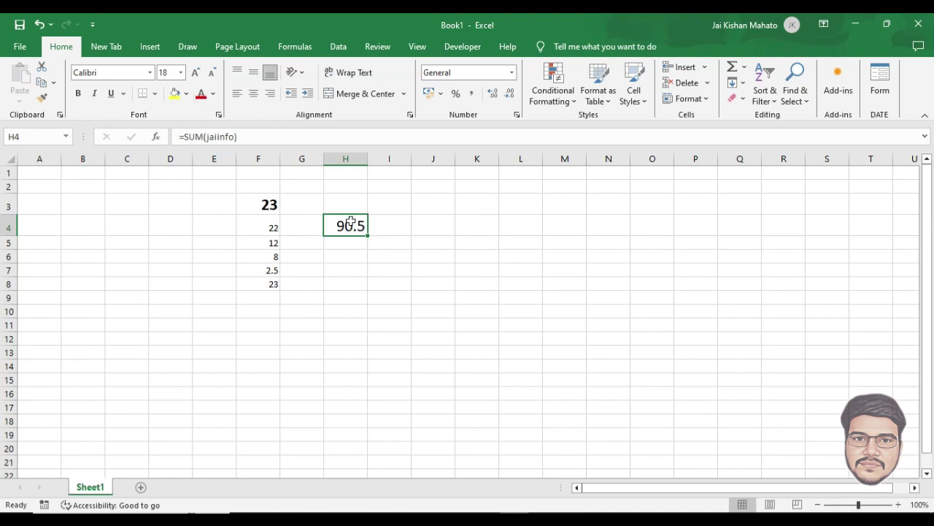
{"action": "left_click", "coordinate": [267, 204]}
{"action": "left_click", "coordinate": [349, 225]}
Step: Make the 22 in F4 bold
{"action": "left_click", "coordinate": [285, 226]}
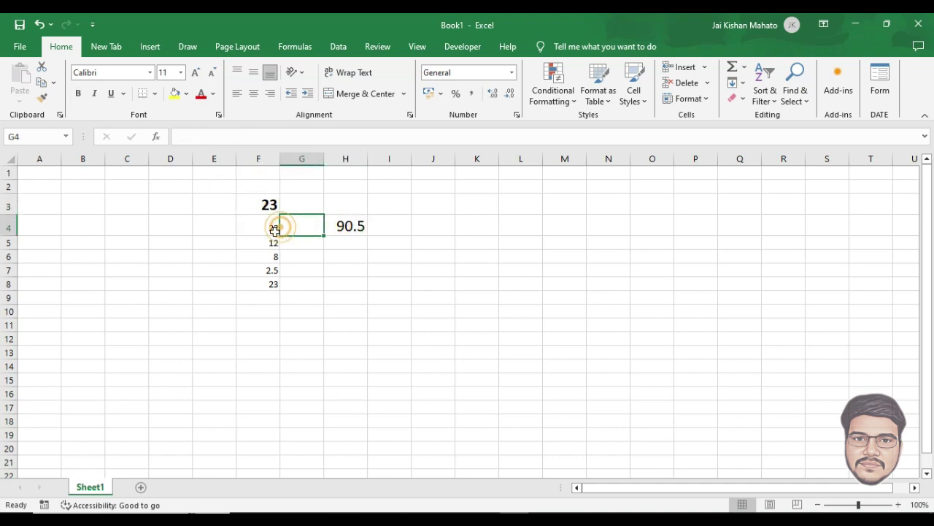
{"action": "left_click", "coordinate": [259, 227]}
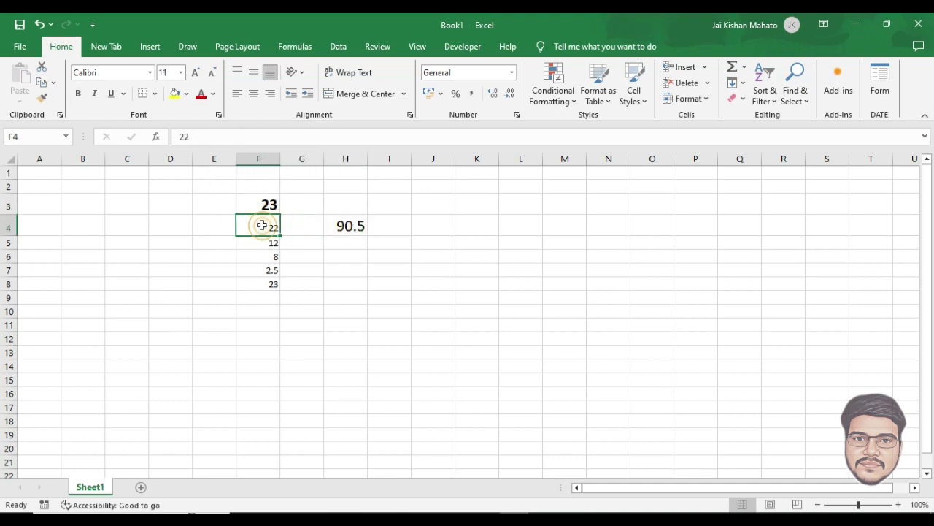
{"action": "left_click", "coordinate": [78, 94]}
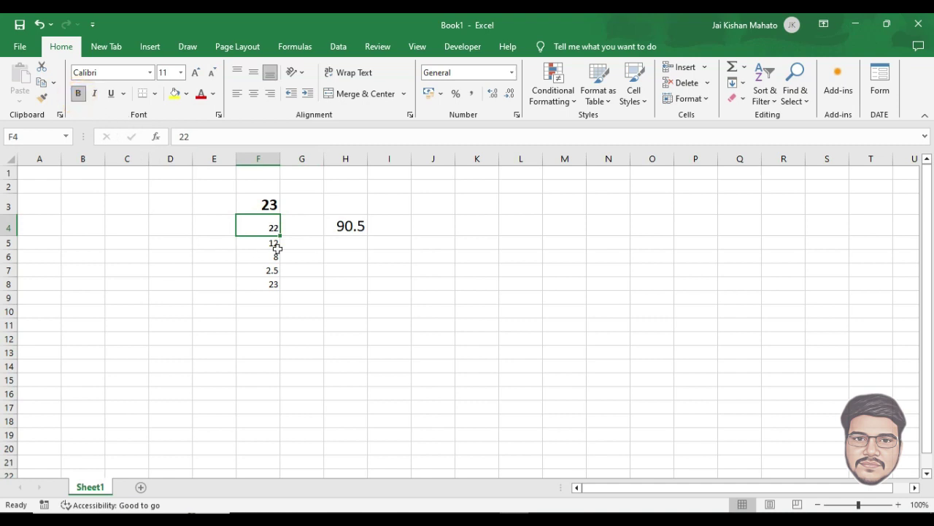
{"action": "left_click", "coordinate": [260, 281]}
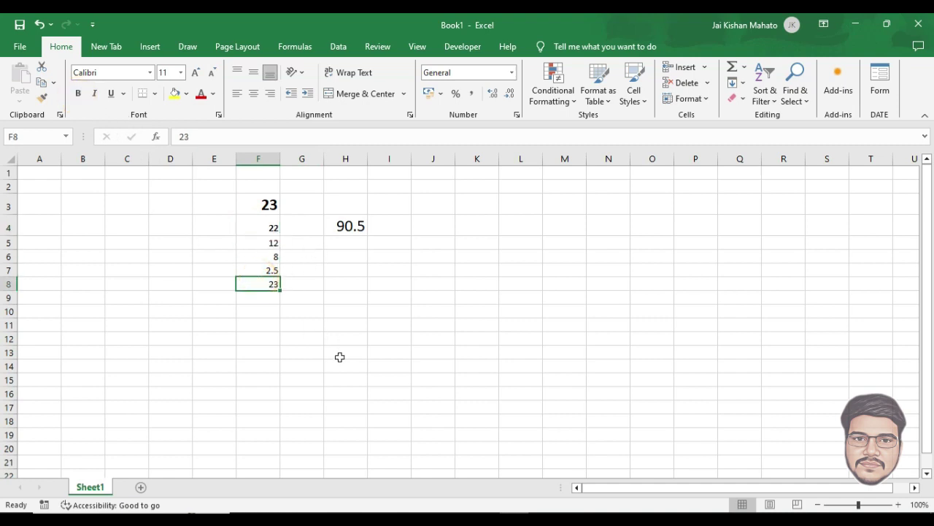
Step: Bold the 23 in F8, jump to cell C90, then return to A1
{"action": "key", "text": "ctrl+b"}
{"action": "key", "text": "ctrl+g"}
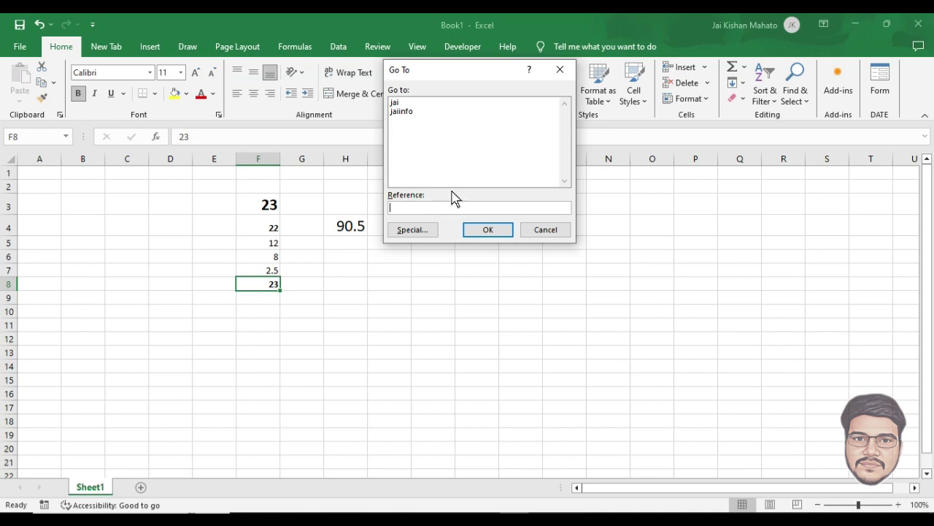
{"action": "type", "text": "C90"}
{"action": "left_click", "coordinate": [493, 230]}
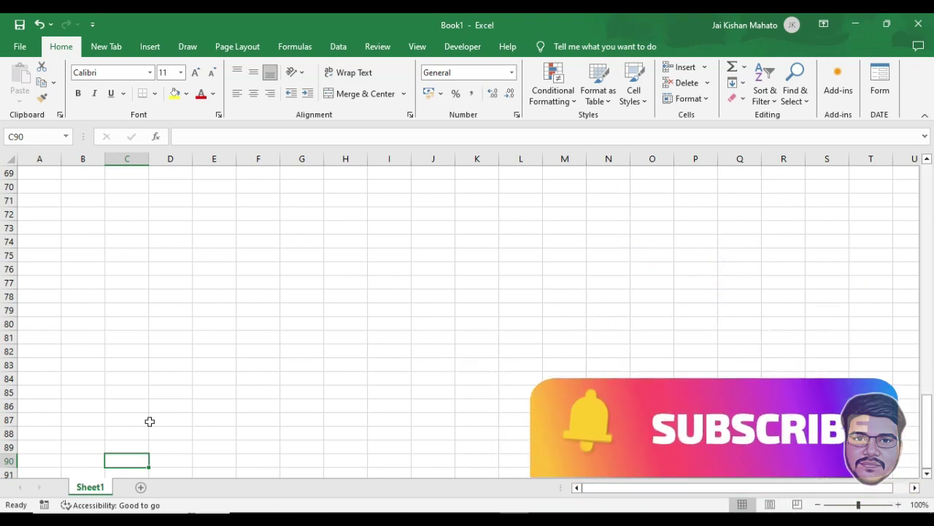
{"action": "key", "text": "ctrl+Home"}
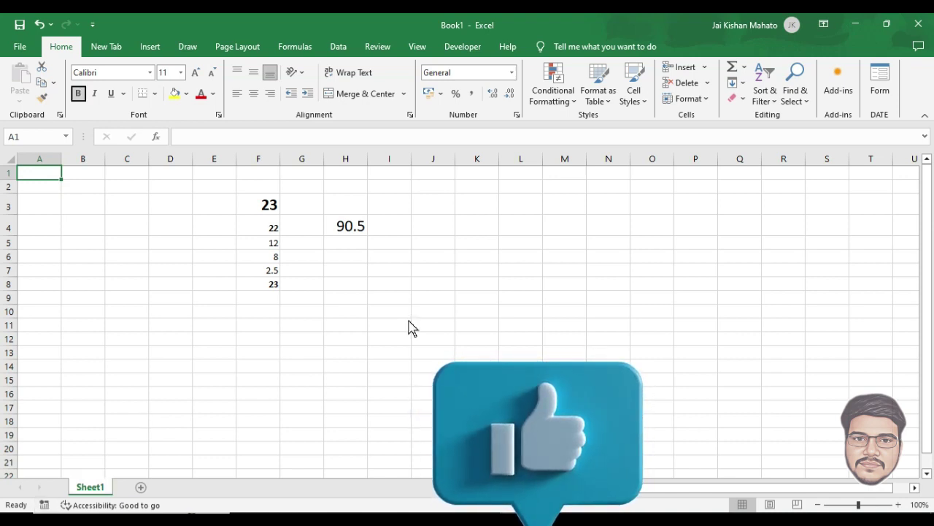
Step: Show the Review tab commands and select cell C5 for a new word
{"action": "key", "text": "alt"}
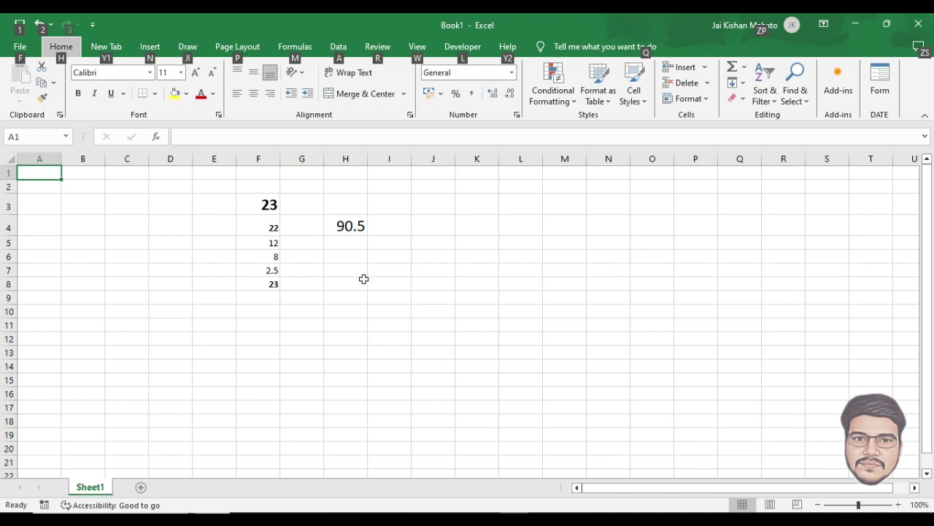
{"action": "key", "text": "r"}
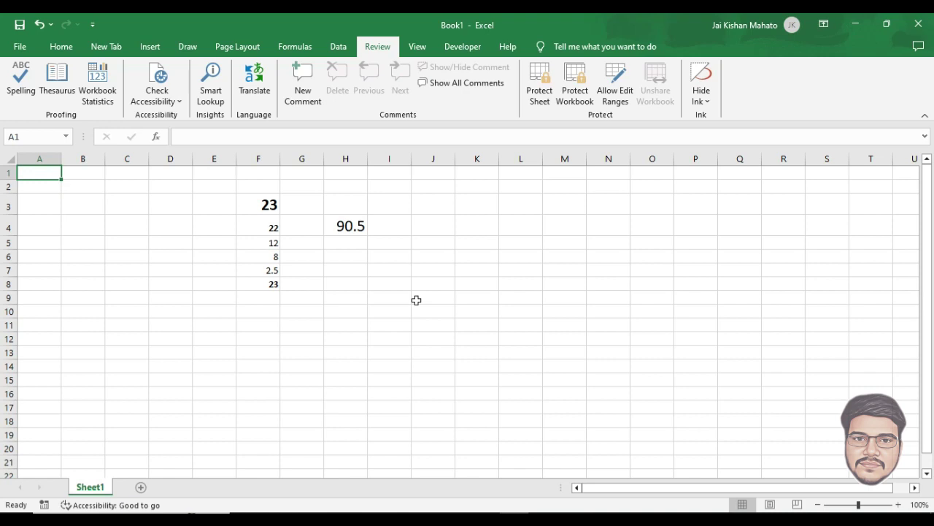
{"action": "left_click_drag", "start_coordinate": [127, 284], "coordinate": [83, 284]}
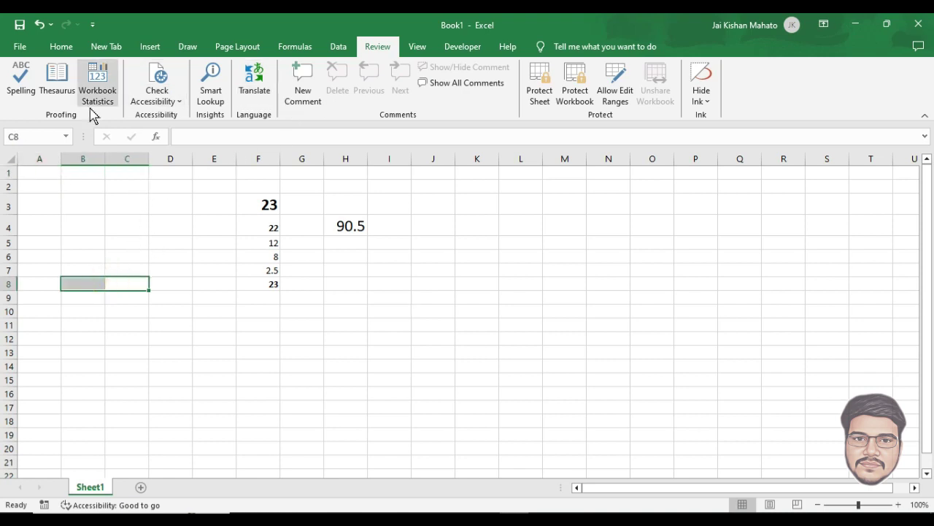
{"action": "left_click", "coordinate": [127, 242]}
Step: Type dog in C5 and the misspelling doj in D5
{"action": "type", "text": "dog"}
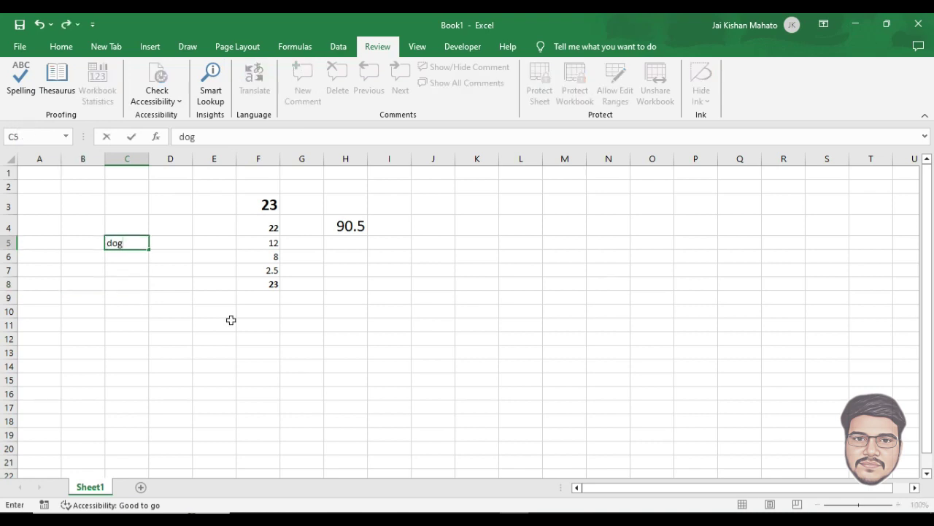
{"action": "key", "text": "Tab"}
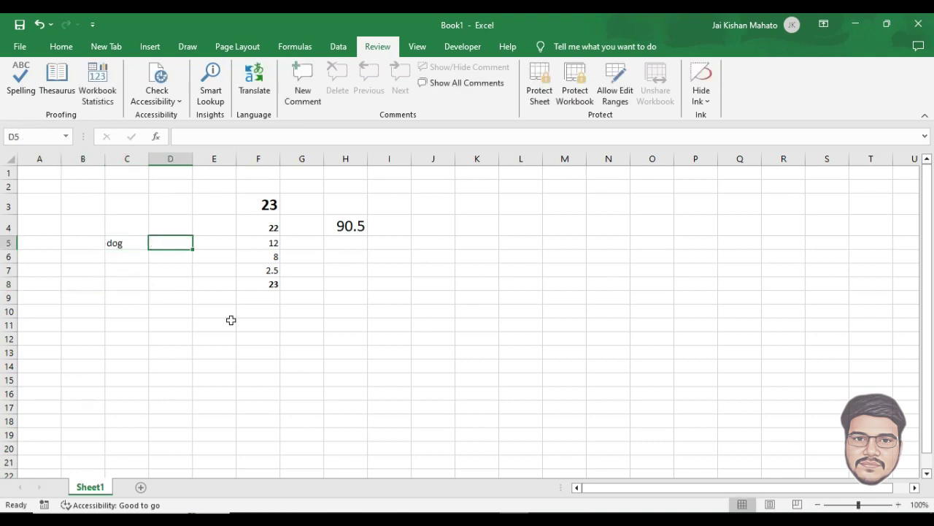
{"action": "type", "text": "doj"}
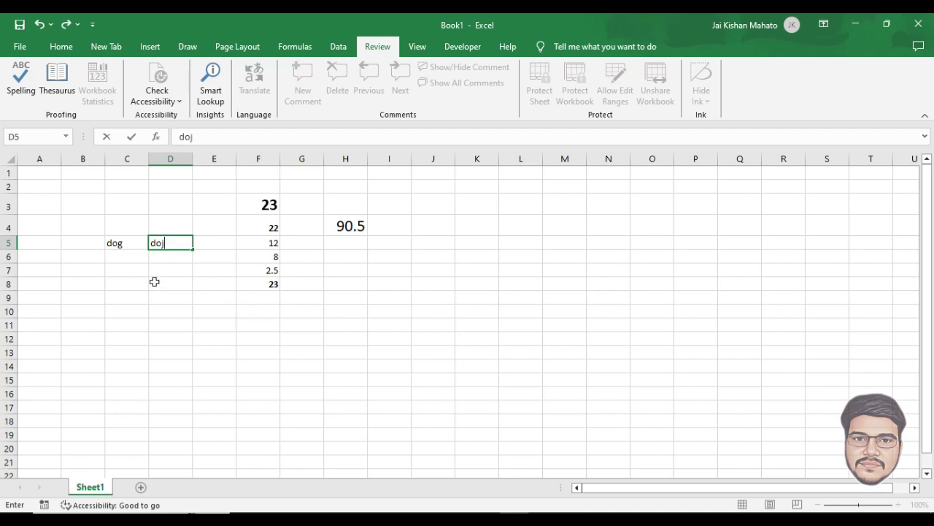
{"action": "left_click", "coordinate": [120, 243]}
Step: Spell-check C5:D5, replacing doj with the suggestion dog
{"action": "left_click_drag", "start_coordinate": [120, 243], "coordinate": [179, 242]}
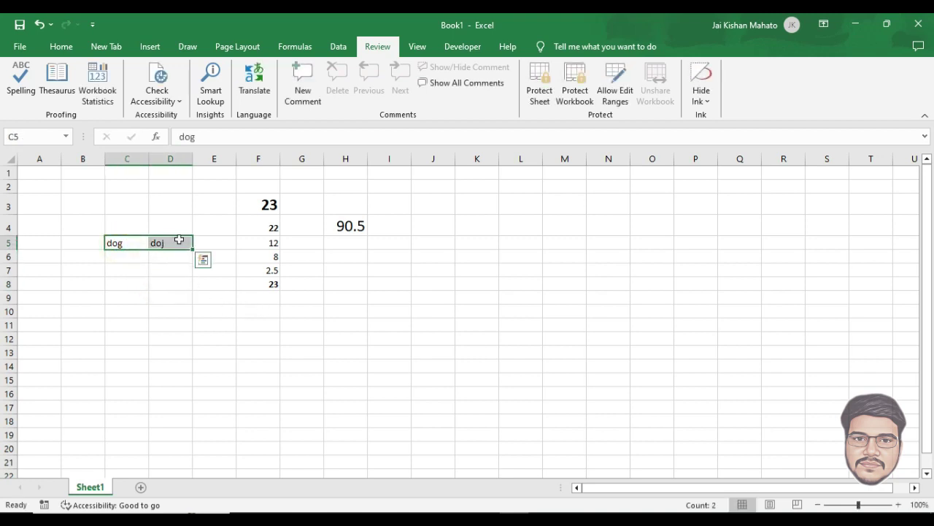
{"action": "key", "text": "F7"}
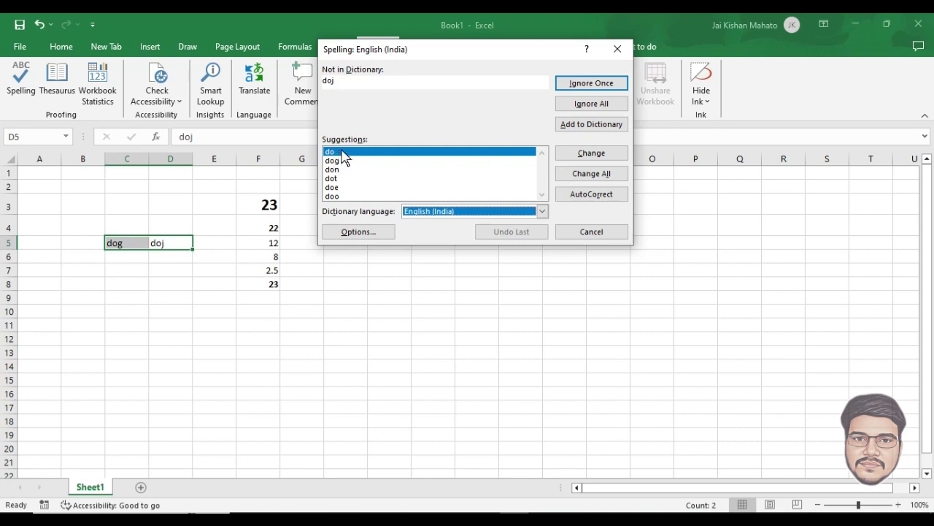
{"action": "left_click", "coordinate": [333, 160]}
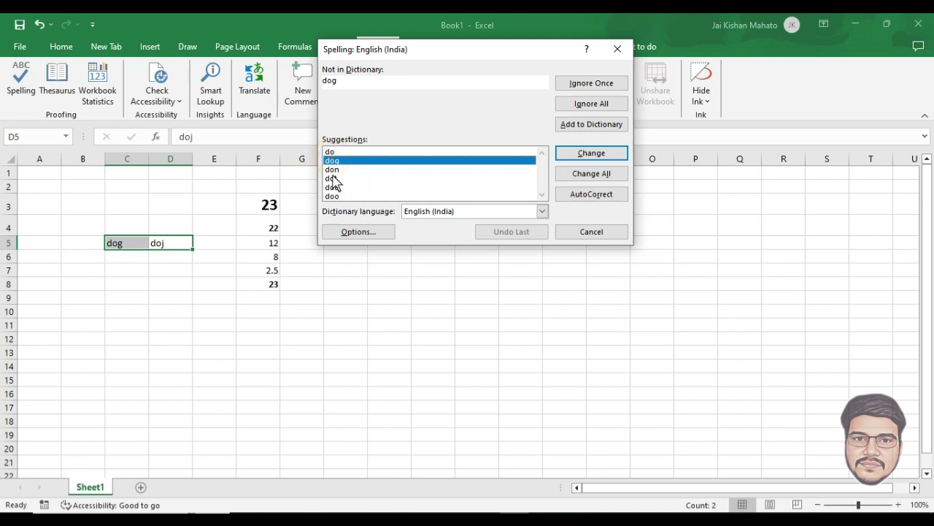
{"action": "left_click", "coordinate": [333, 170]}
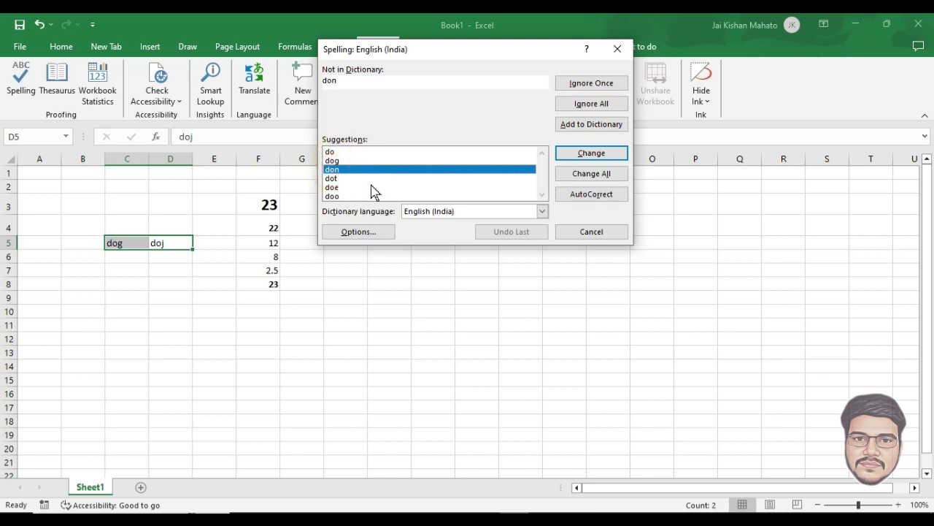
{"action": "key", "text": "Up"}
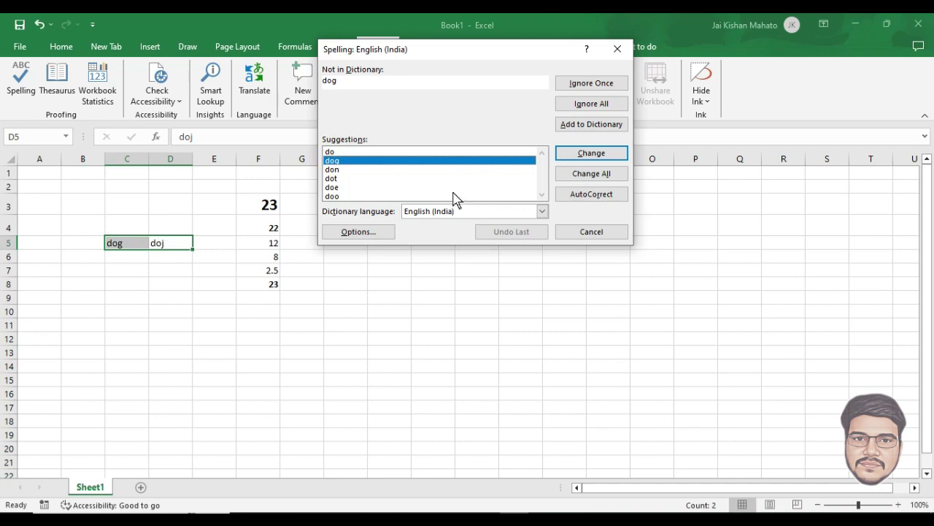
{"action": "left_click", "coordinate": [596, 159]}
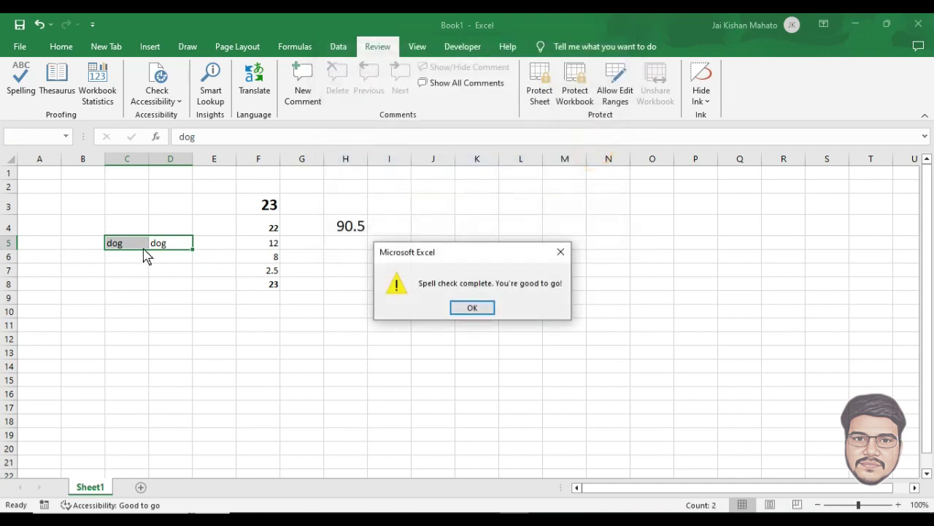
{"action": "left_click", "coordinate": [473, 307]}
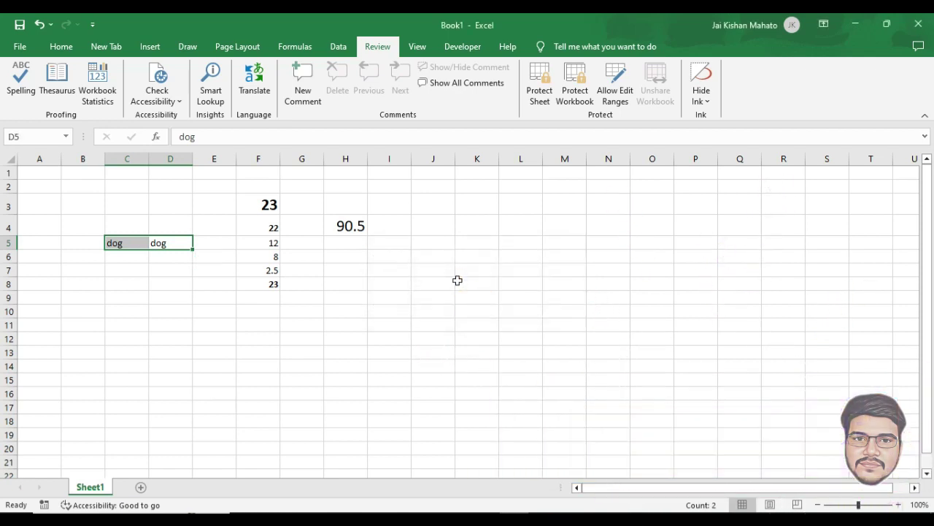
Step: Use Extend Selection mode from D7 to try ranges D7:L8, D4:I7 and D7:I10
{"action": "key", "text": "Down"}
{"action": "key", "text": "Down"}
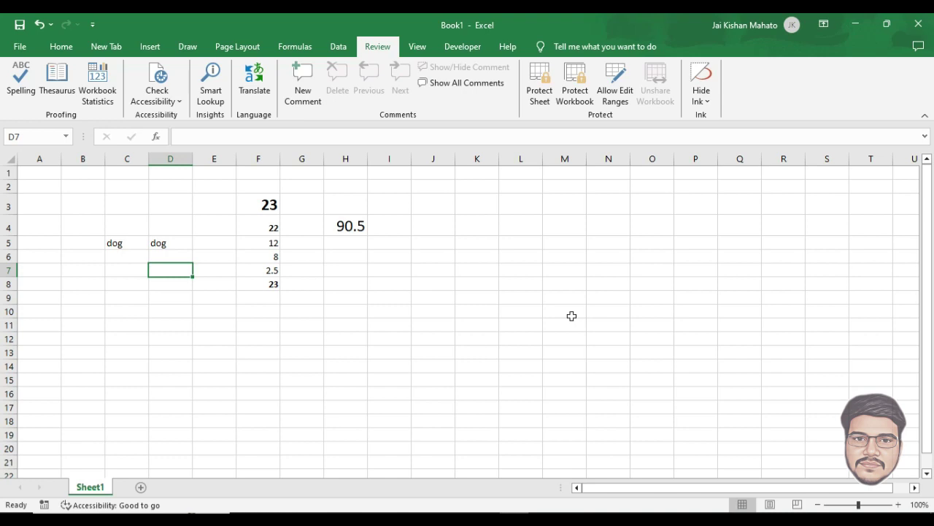
{"action": "key", "text": "F8"}
{"action": "left_click", "coordinate": [522, 286]}
{"action": "left_click", "coordinate": [617, 355]}
{"action": "left_click", "coordinate": [405, 230]}
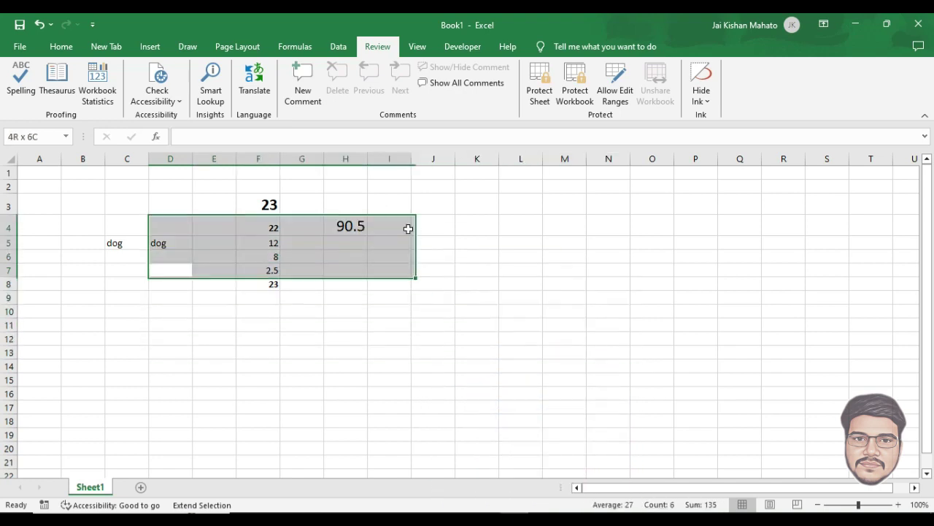
{"action": "left_click", "coordinate": [277, 340]}
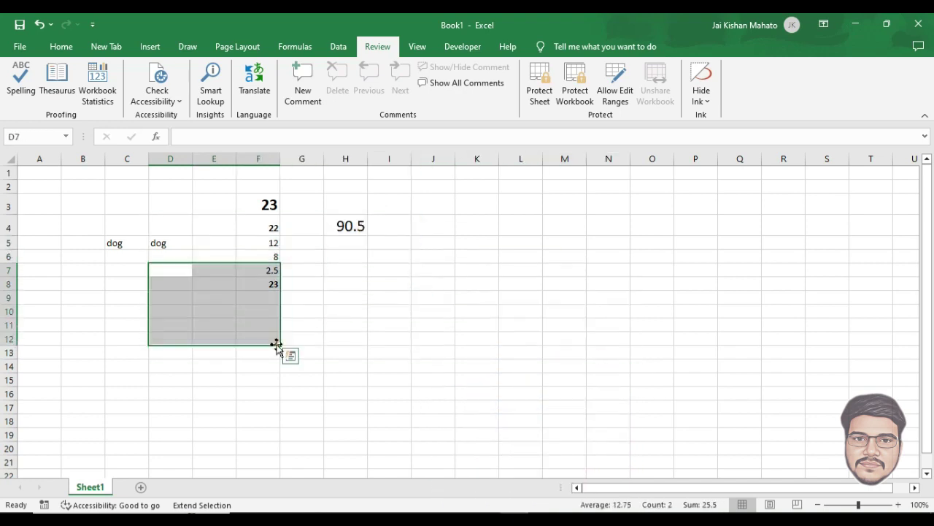
{"action": "left_click", "coordinate": [383, 314]}
{"action": "left_click", "coordinate": [175, 271]}
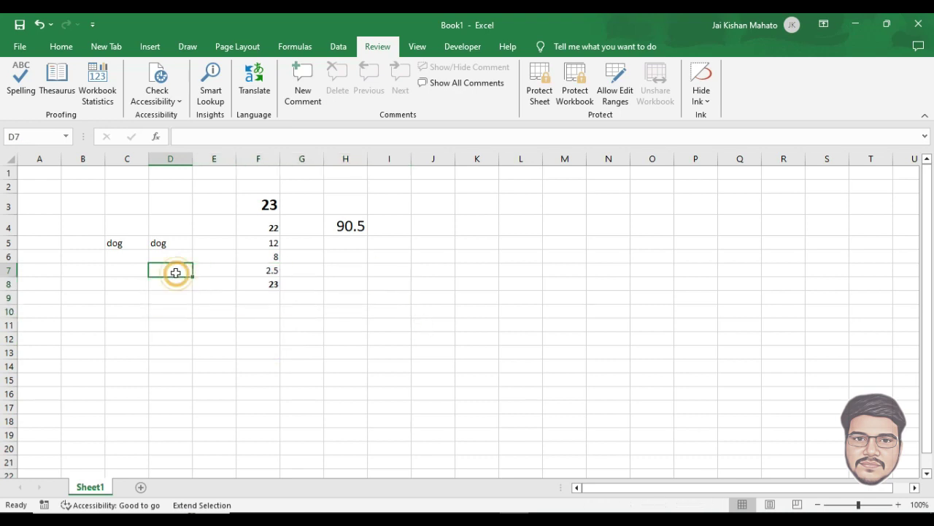
{"action": "key", "text": "F8"}
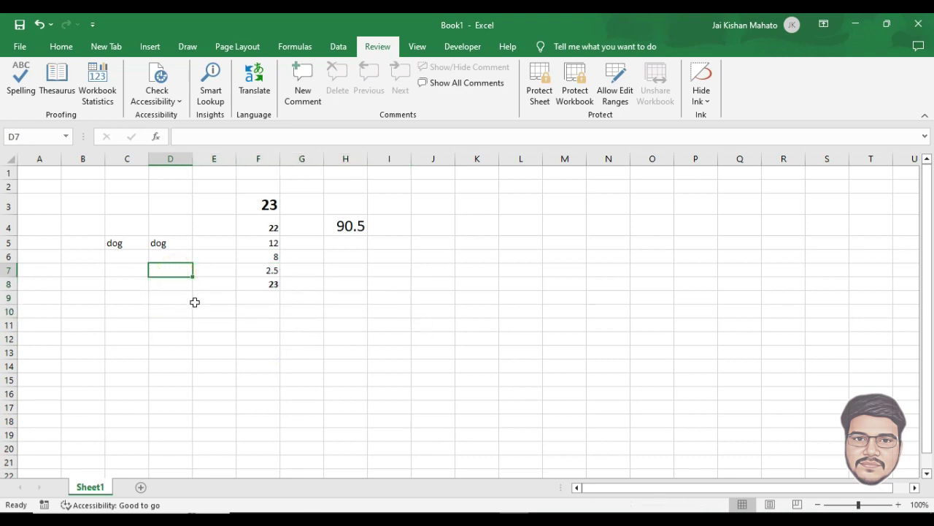
Step: Extend a keyboard selection from C8 across row 8 to column I and down to row 11
{"action": "key", "text": "Left"}
{"action": "key", "text": "Down"}
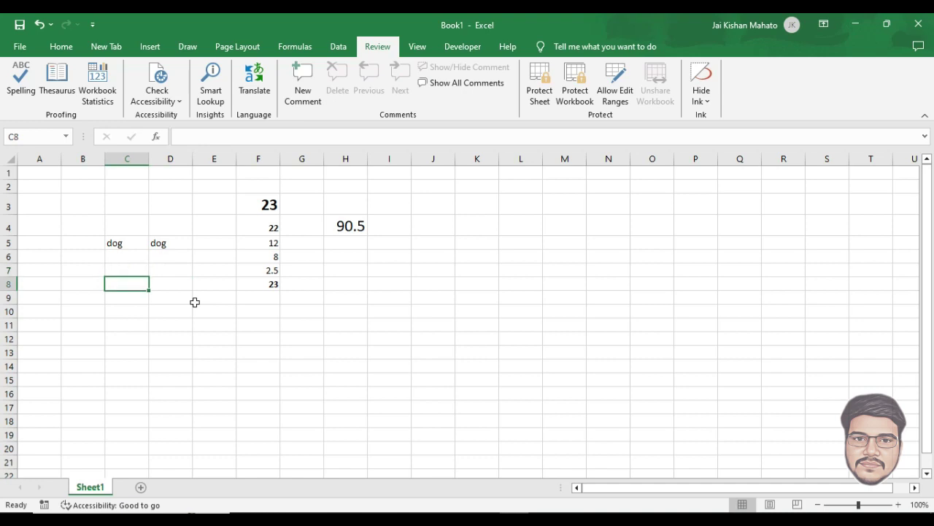
{"action": "key", "text": "F8"}
{"action": "key", "text": "Right"}
{"action": "key", "text": "Right"}
{"action": "key", "text": "Right"}
{"action": "key", "text": "Right"}
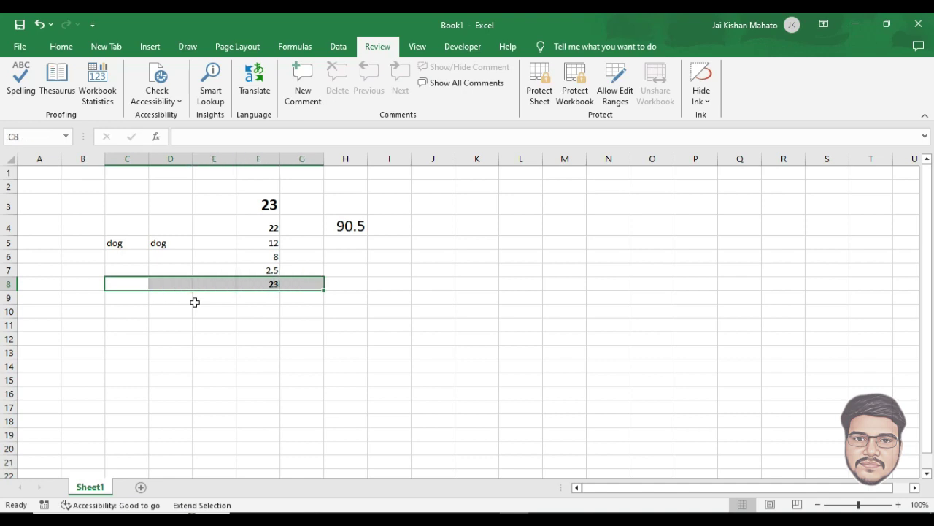
{"action": "key", "text": "Right"}
{"action": "key", "text": "Right"}
{"action": "key", "text": "Down"}
{"action": "key", "text": "Down"}
{"action": "key", "text": "Down"}
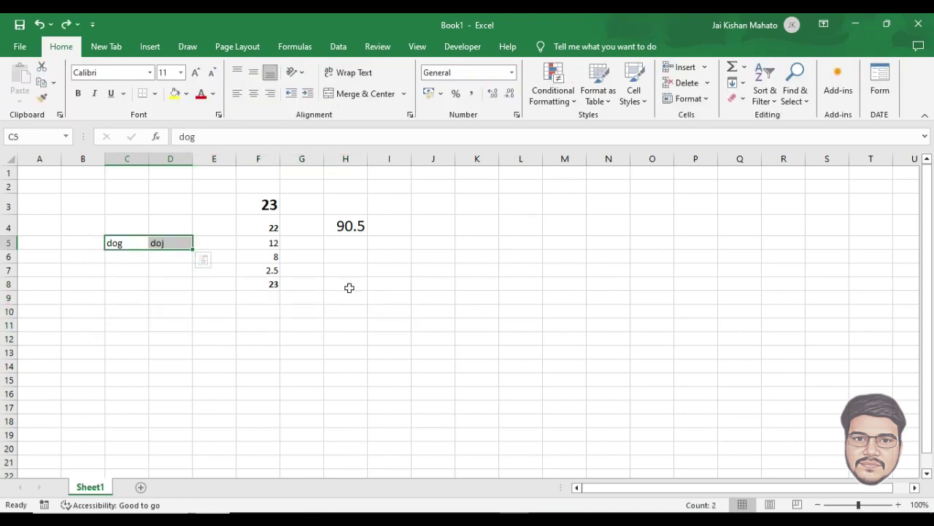
Step: Enlarge the font of the F2:H8 number block by four sizes
{"action": "left_click_drag", "start_coordinate": [243, 191], "coordinate": [409, 320]}
{"action": "left_click", "coordinate": [195, 72]}
{"action": "left_click", "coordinate": [195, 72]}
{"action": "left_click", "coordinate": [195, 73]}
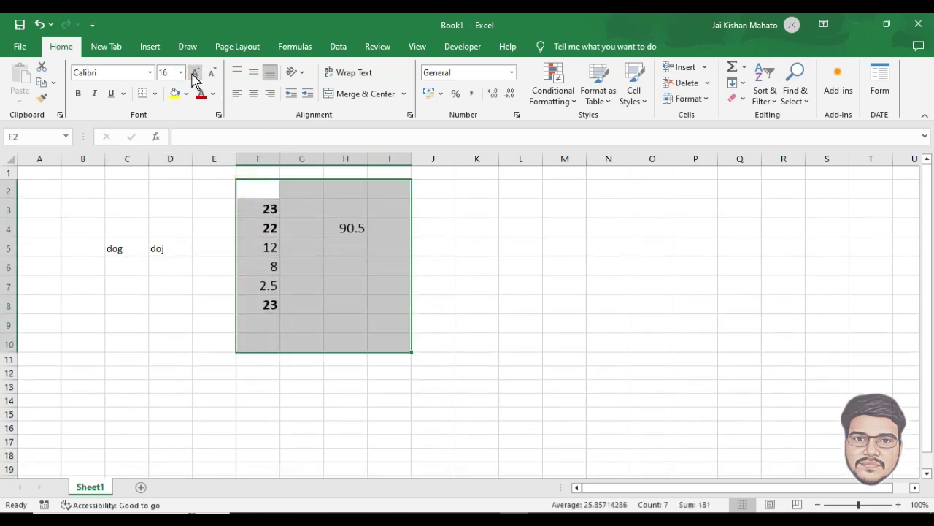
{"action": "left_click", "coordinate": [194, 73]}
{"action": "left_click", "coordinate": [194, 73]}
{"action": "left_click", "coordinate": [520, 319]}
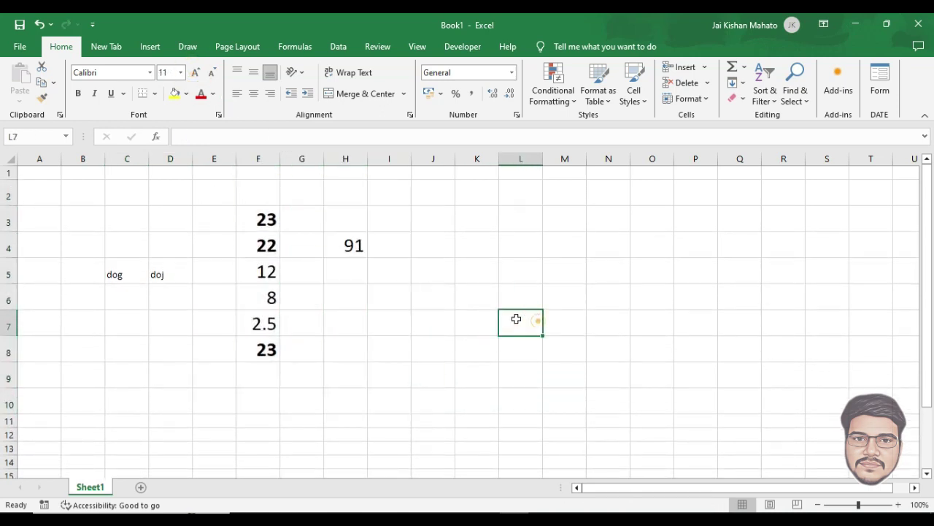
{"action": "left_click", "coordinate": [343, 253]}
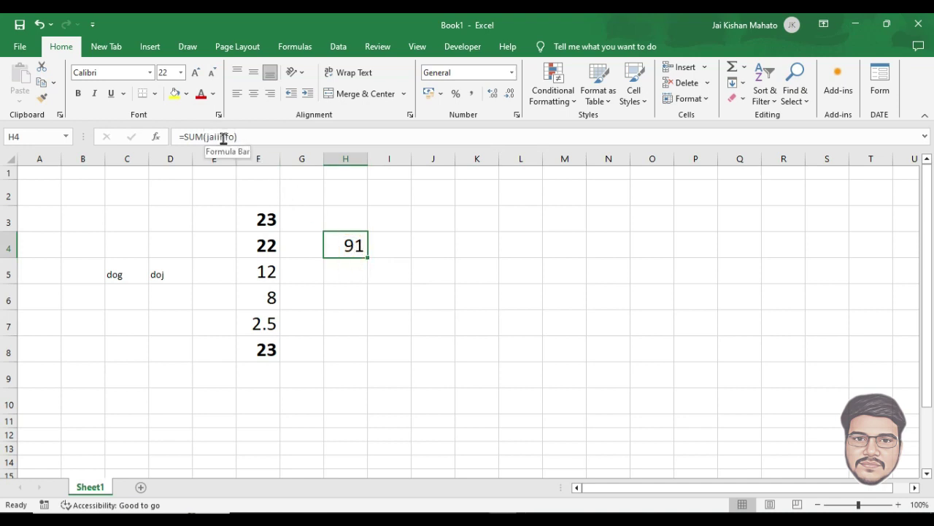
Step: AutoSum F3:F8 into F9, showing a total of 91
{"action": "left_click_drag", "start_coordinate": [258, 215], "coordinate": [255, 377]}
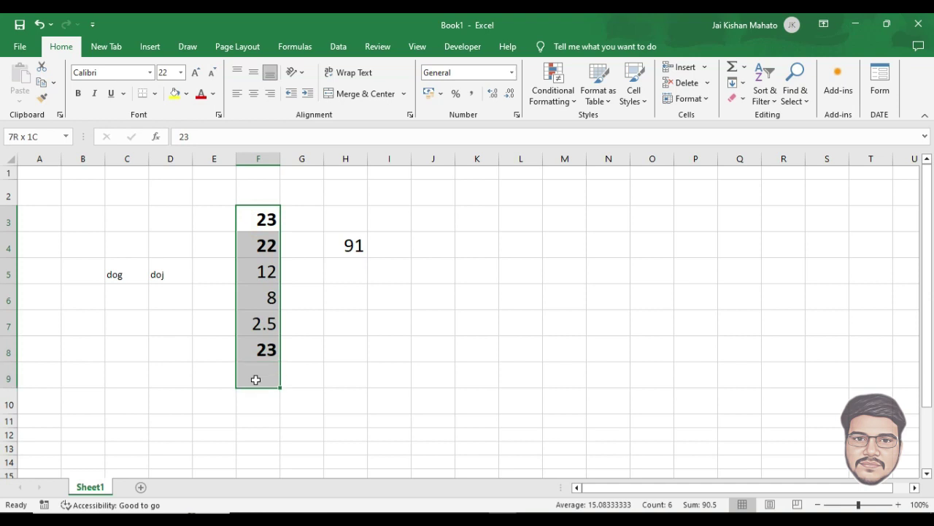
{"action": "left_click", "coordinate": [727, 67]}
{"action": "left_click", "coordinate": [432, 322]}
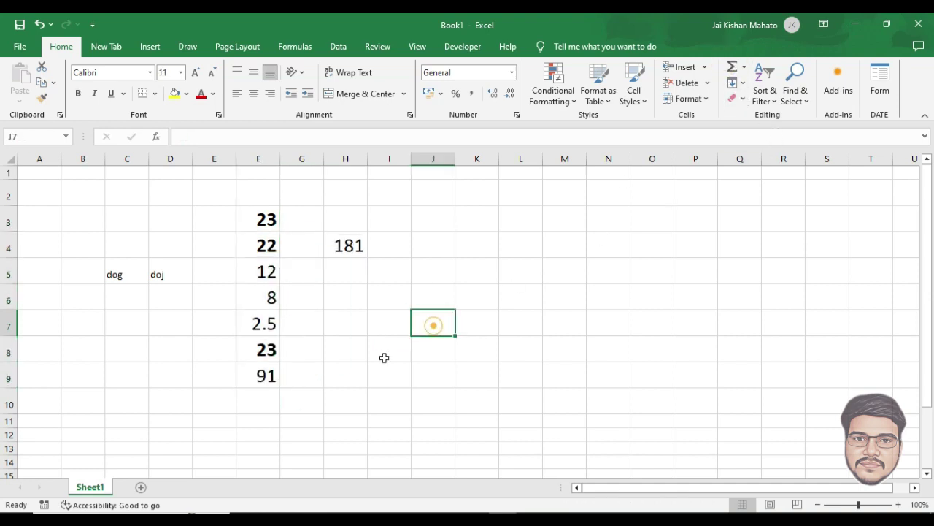
{"action": "left_click", "coordinate": [257, 377]}
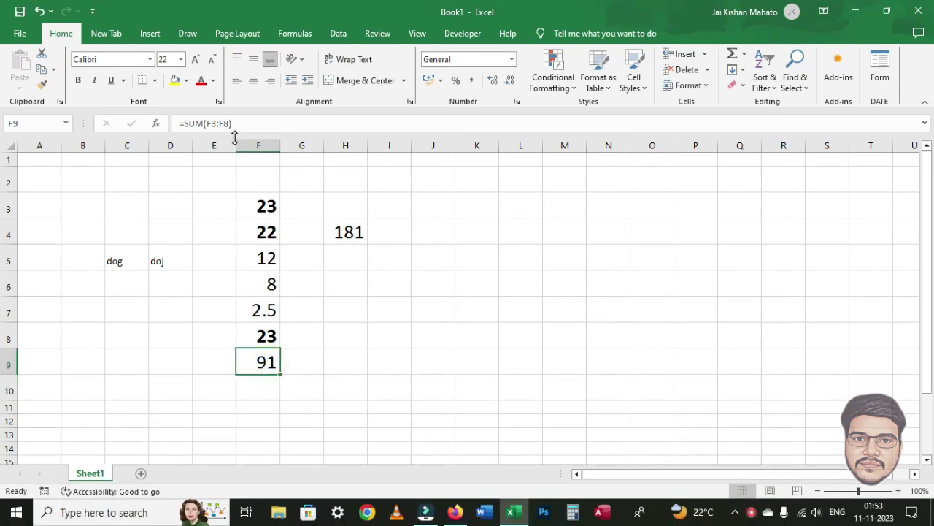
Step: Convert the F9 SUM formula into its fixed value 91
{"action": "left_click", "coordinate": [240, 138]}
{"action": "left_click_drag", "start_coordinate": [241, 126], "coordinate": [179, 125]}
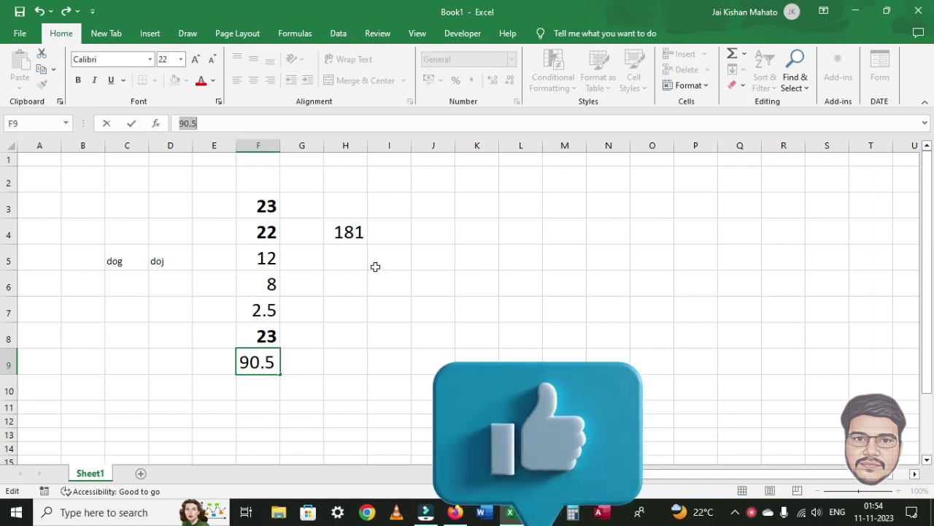
{"action": "left_click", "coordinate": [357, 303]}
Step: Replace H4's =SUM(jaiinfo) formula with its calculated value 181
{"action": "left_click", "coordinate": [354, 238]}
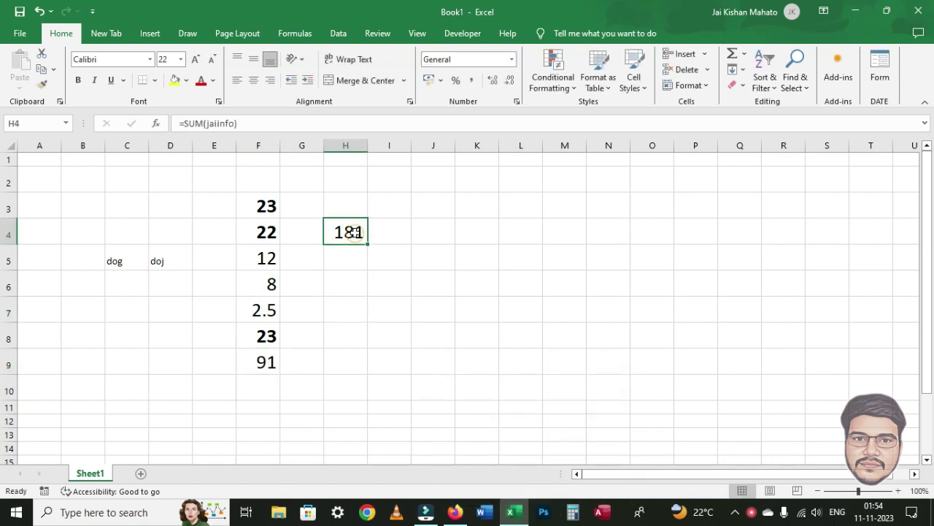
{"action": "left_click", "coordinate": [341, 293]}
{"action": "left_click", "coordinate": [340, 233]}
{"action": "key", "text": "F2"}
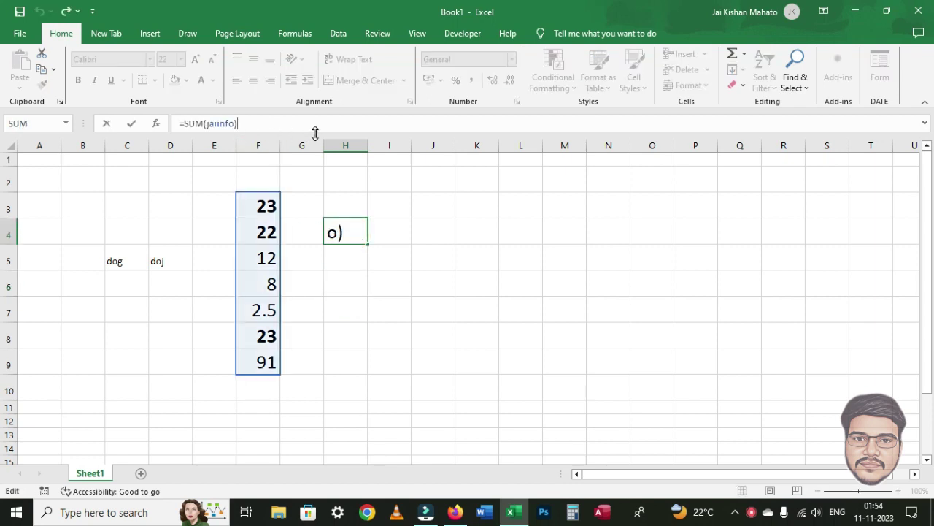
{"action": "key", "text": "F9"}
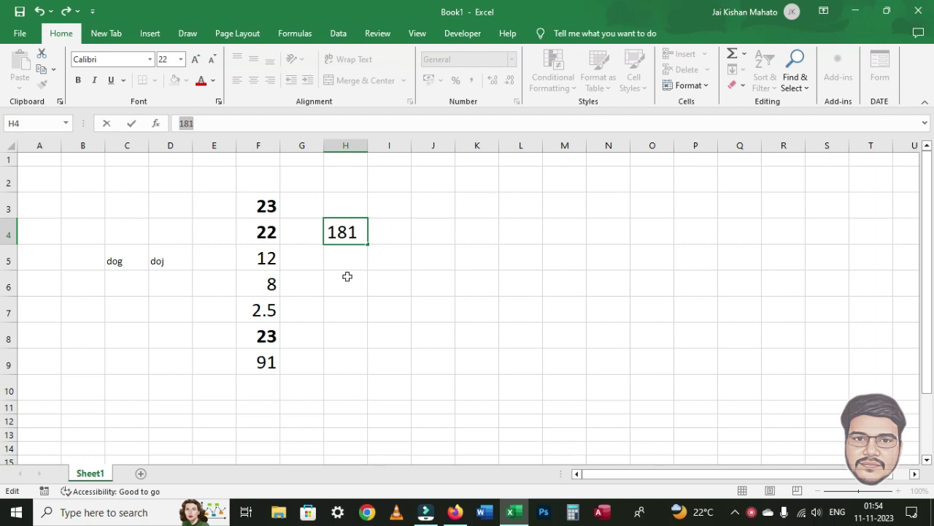
{"action": "left_click", "coordinate": [352, 273]}
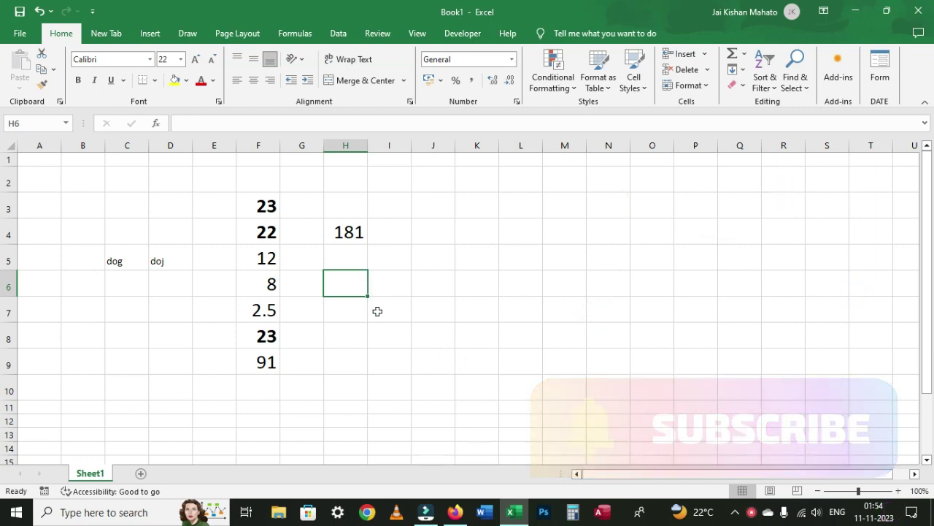
{"action": "key", "text": "alt"}
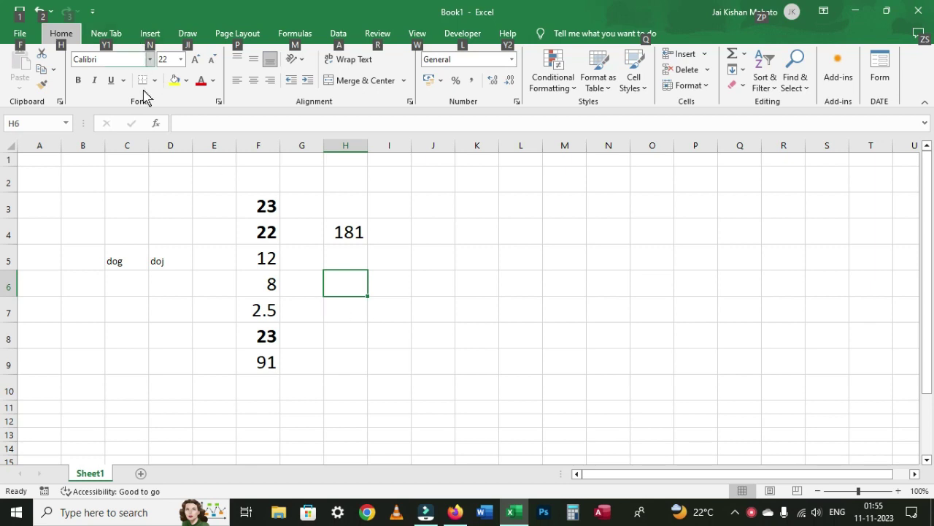
{"action": "key", "text": "n"}
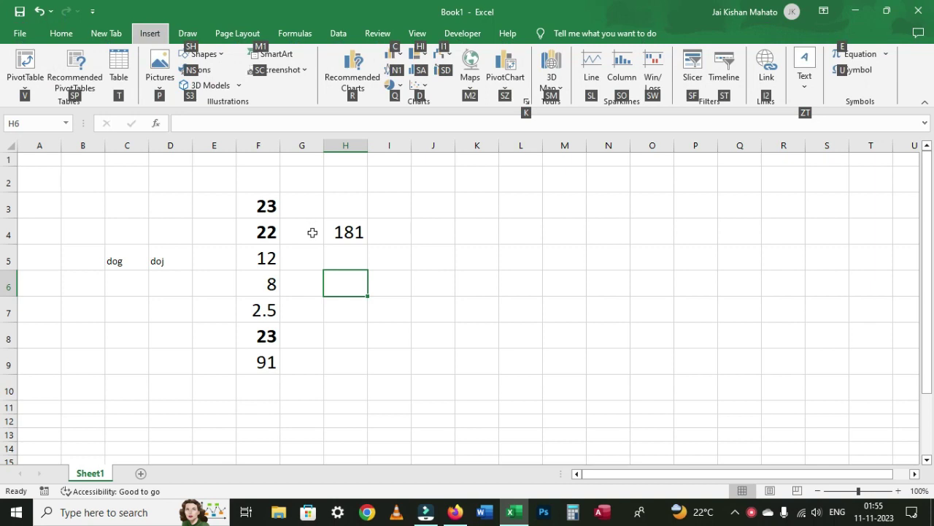
{"action": "key", "text": "t"}
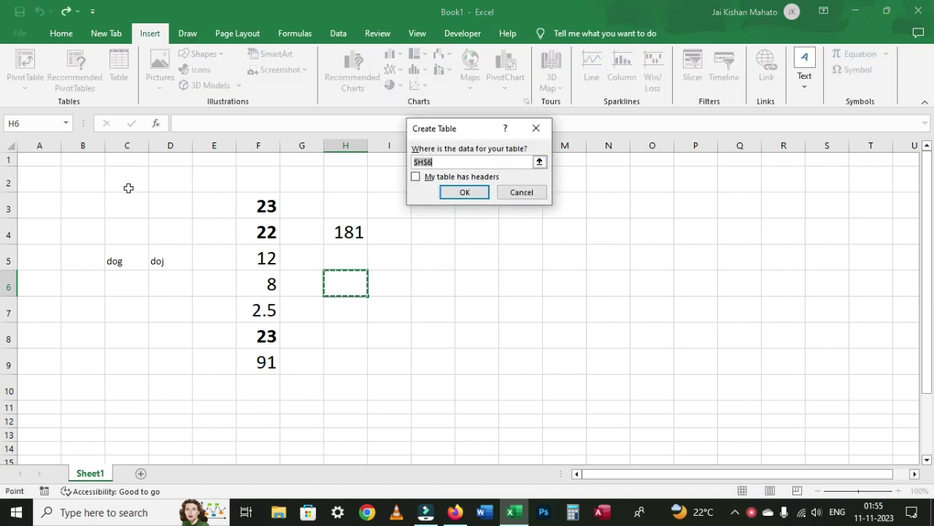
{"action": "left_click_drag", "start_coordinate": [124, 186], "coordinate": [424, 373]}
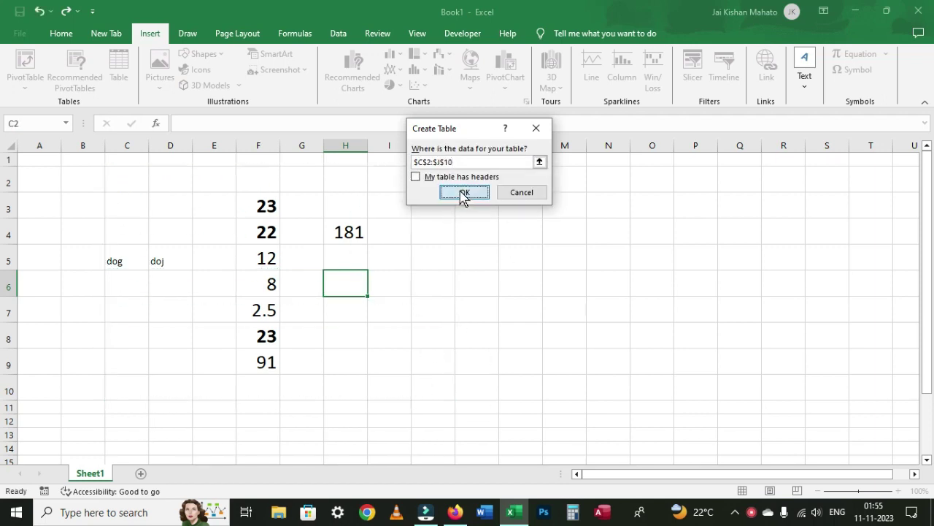
{"action": "left_click", "coordinate": [465, 192]}
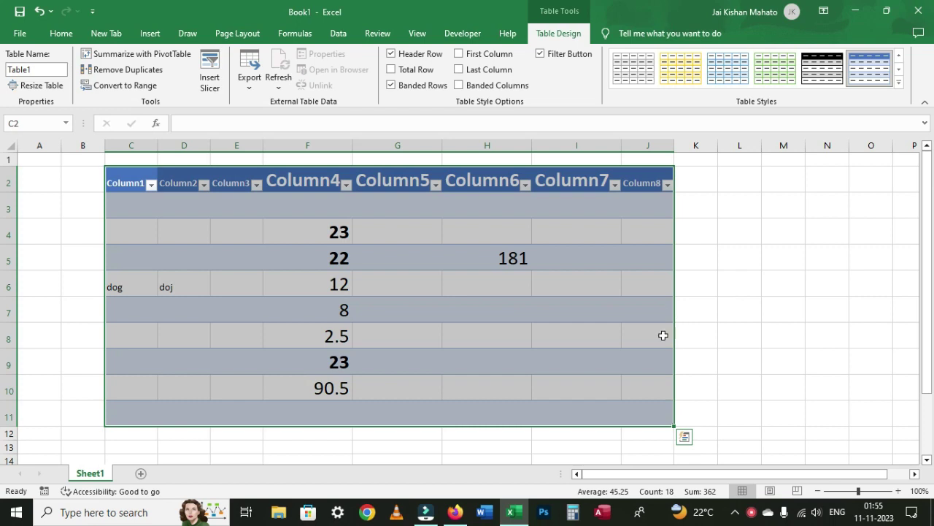
{"action": "key", "text": "ctrl+z"}
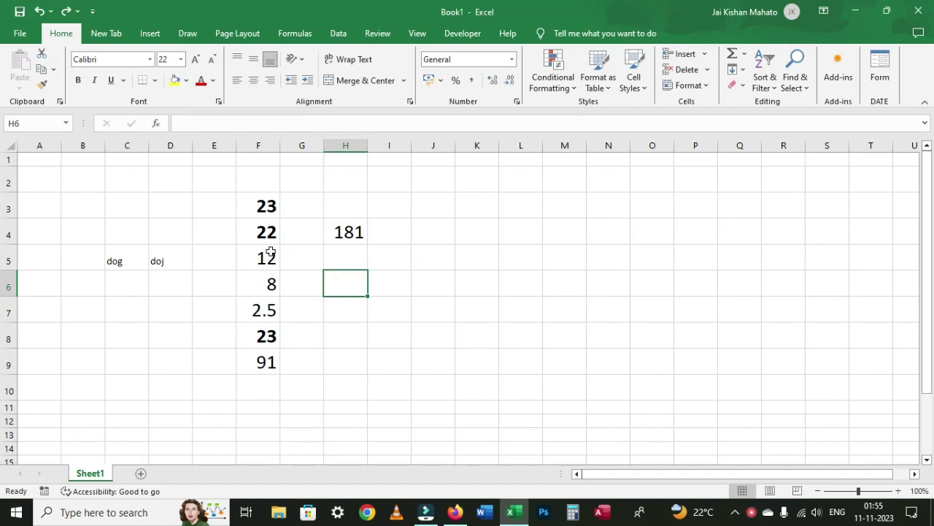
Step: Chart the names and numbers in D3:F10 as a column chart on a new Chart1 sheet, then return to Sheet1
{"action": "left_click", "coordinate": [174, 203]}
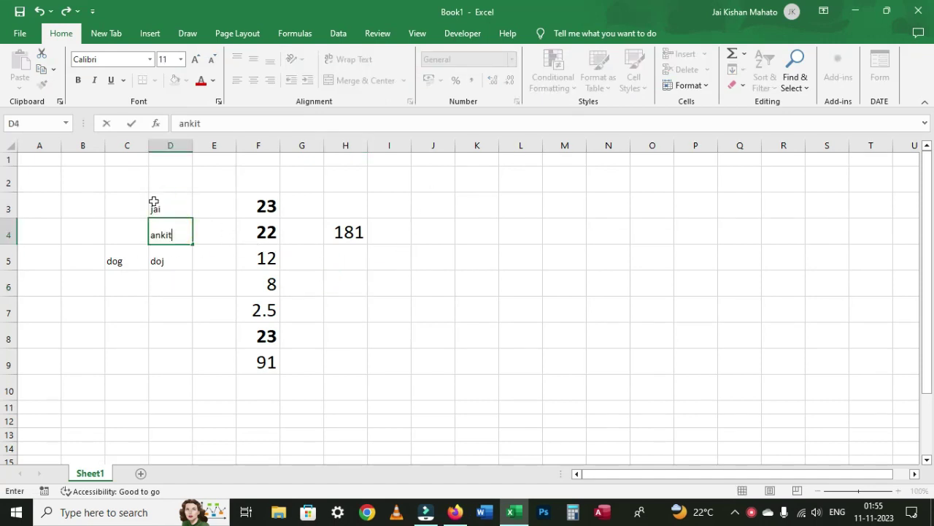
{"action": "left_click_drag", "start_coordinate": [157, 204], "coordinate": [261, 388]}
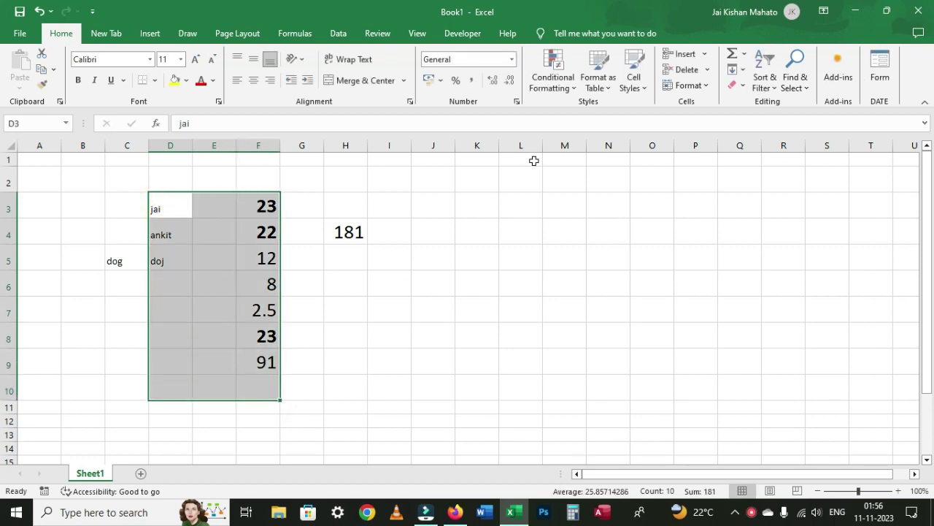
{"action": "key", "text": "F11"}
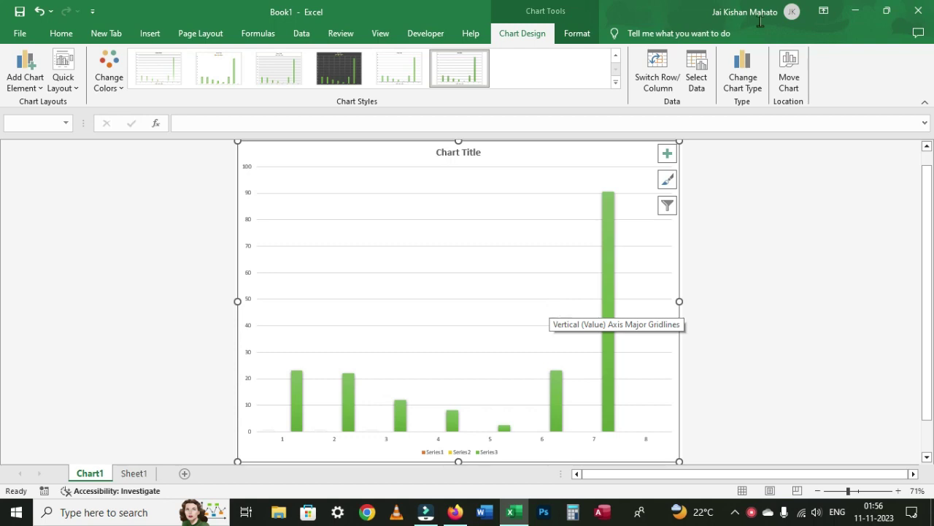
{"action": "left_click", "coordinate": [133, 473]}
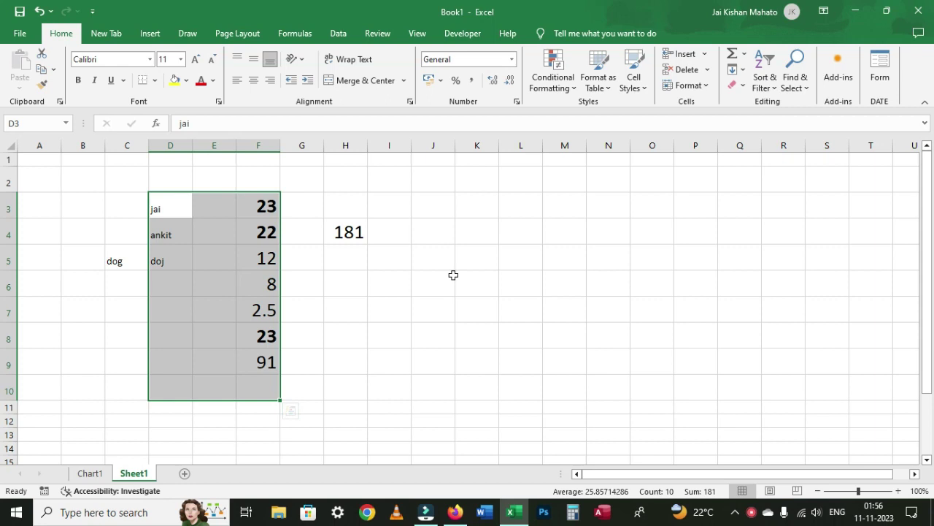
Step: Save the workbook under the file name 'fun key' with Save As
{"action": "key", "text": "F12"}
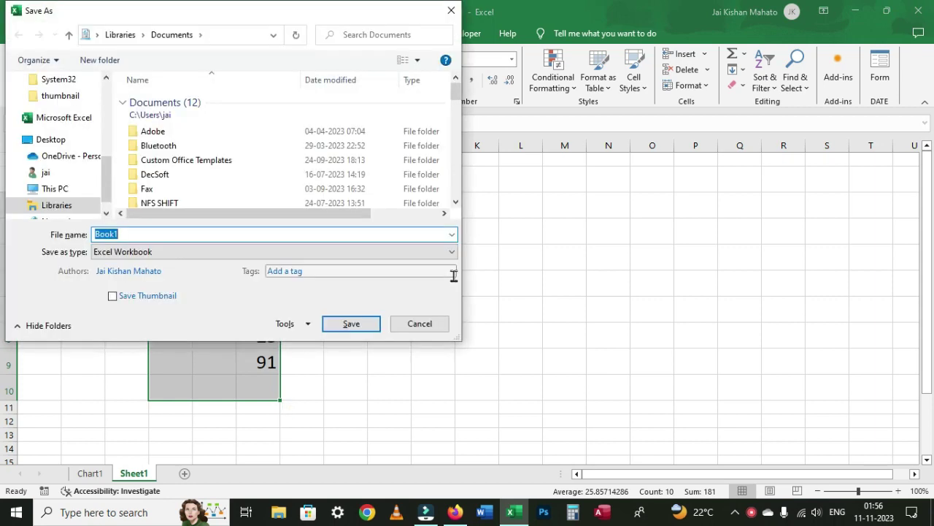
{"action": "type", "text": "funk"}
{"action": "key", "text": "Return"}
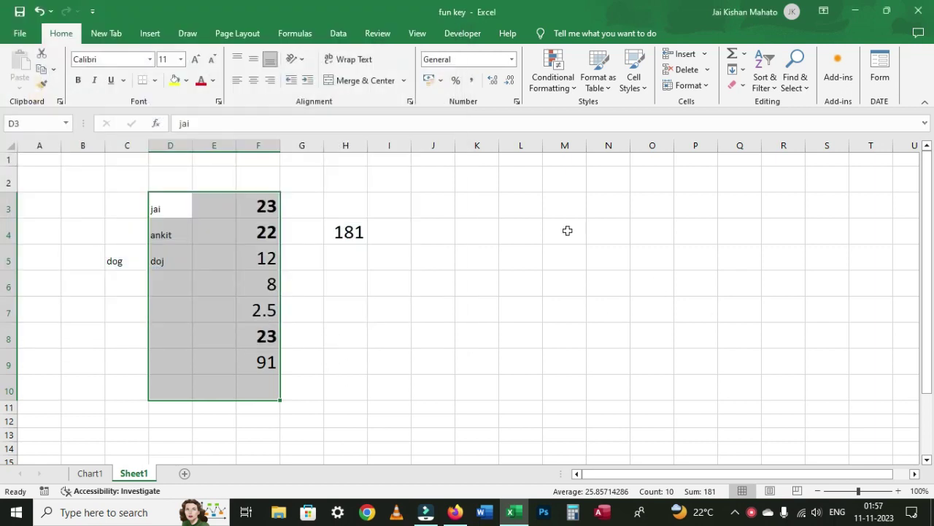